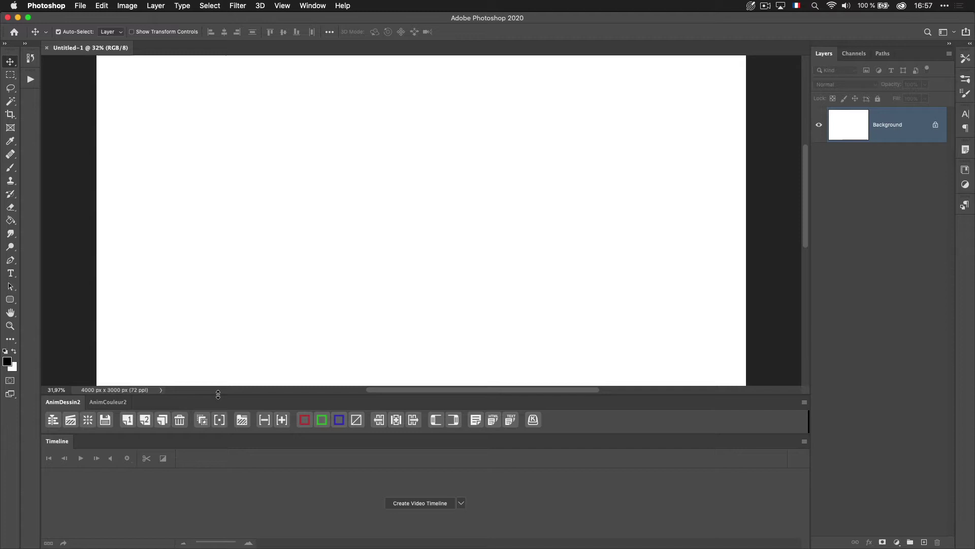
Switch Photoshop to the BD_Base workspace to bring up the Coloriz panels
left_click(944, 32)
left_click(917, 60)
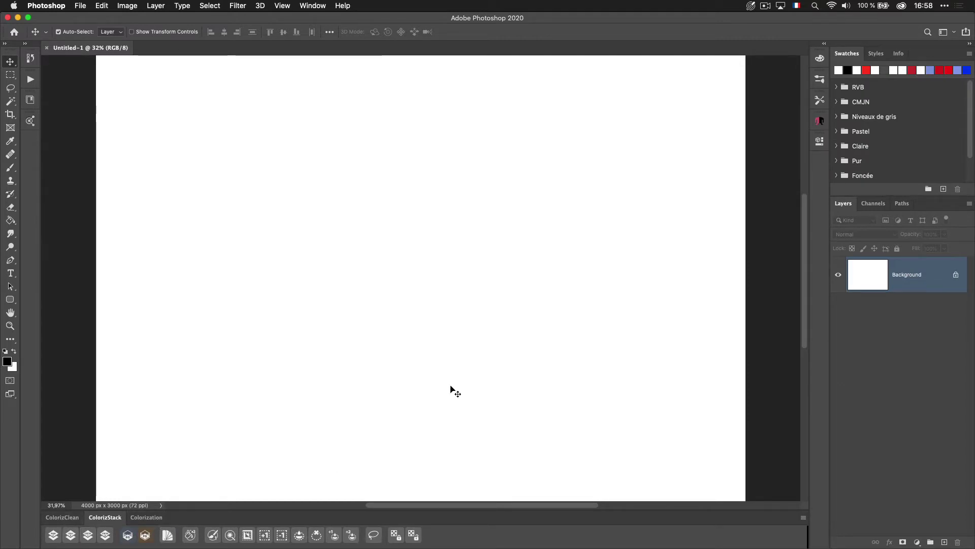
Look through the File > Scripts submenu for installed scripts, then close it without running any
left_click(80, 5)
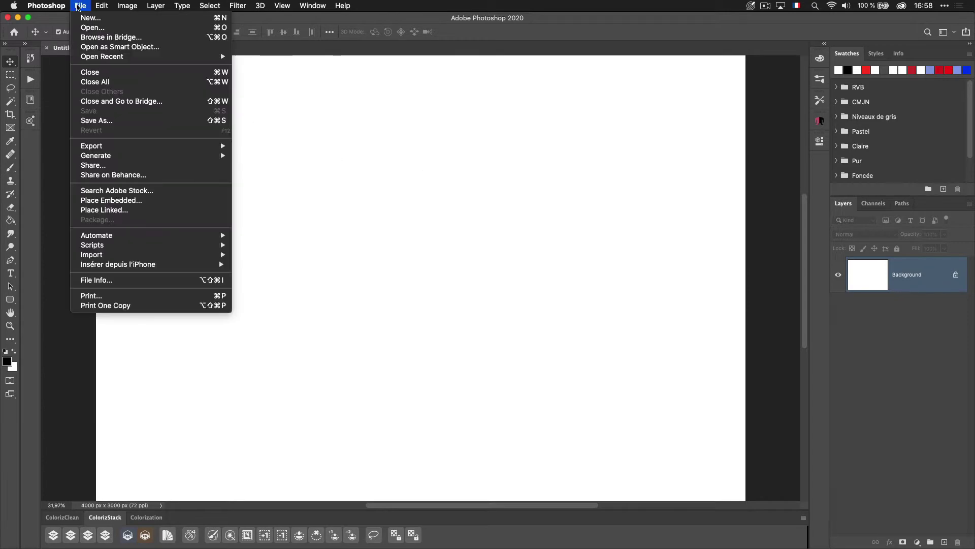
mouse_move(134, 248)
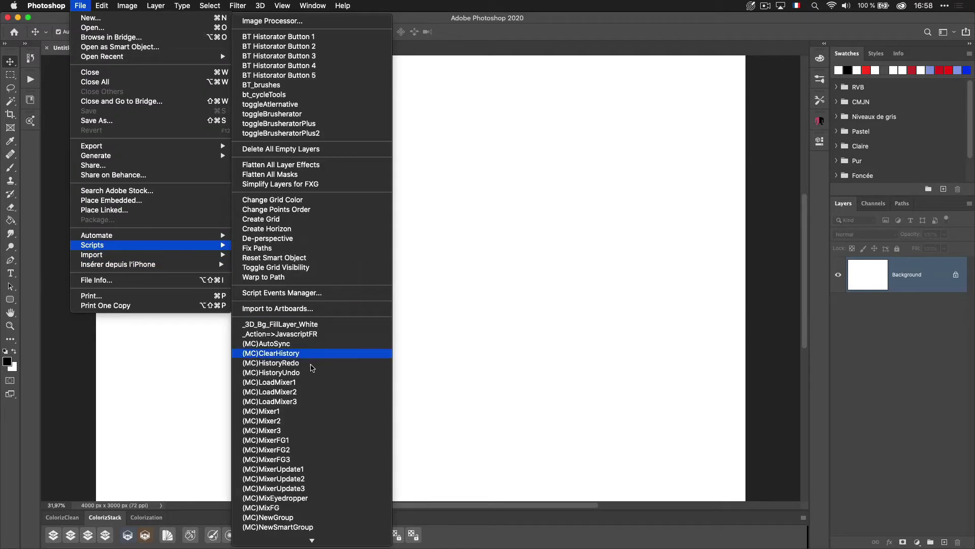
mouse_move(302, 546)
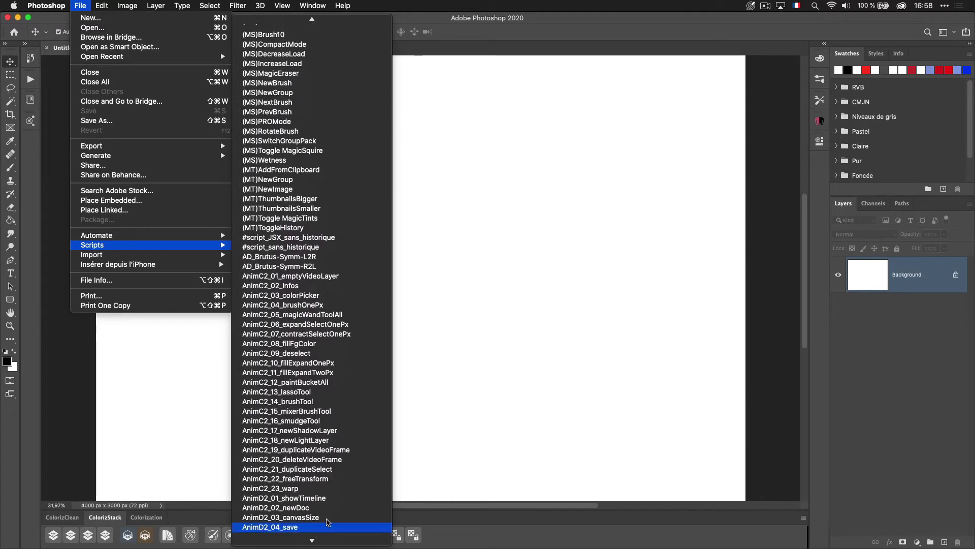
left_click(426, 461)
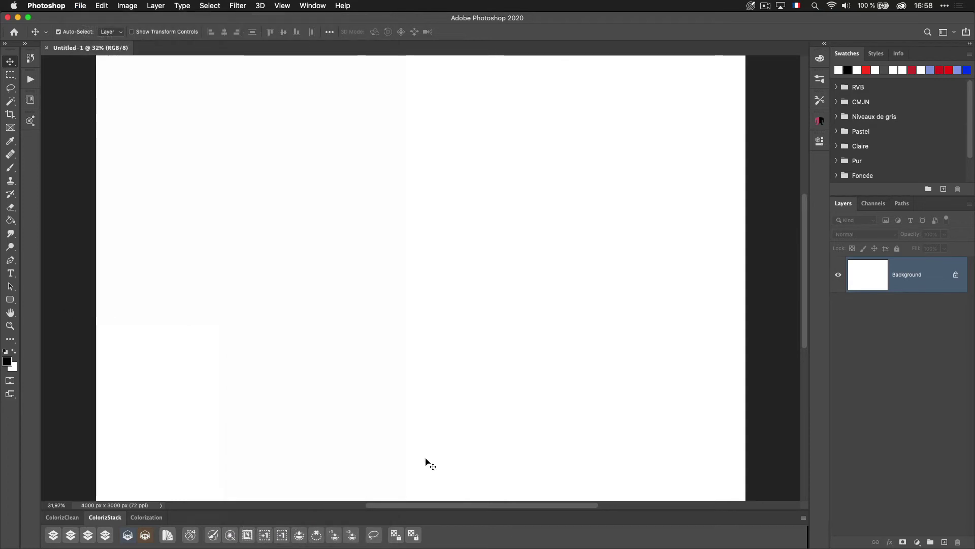
In Chrome, scroll through the Adobe Portfolio Links page and back up toward My Links
key("super+Tab")
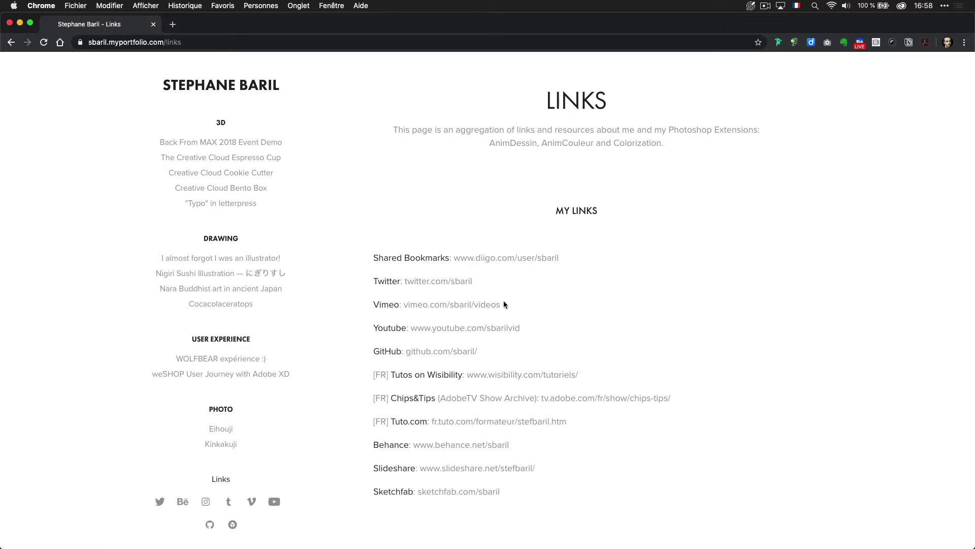
scroll(508, 310, "down", 2)
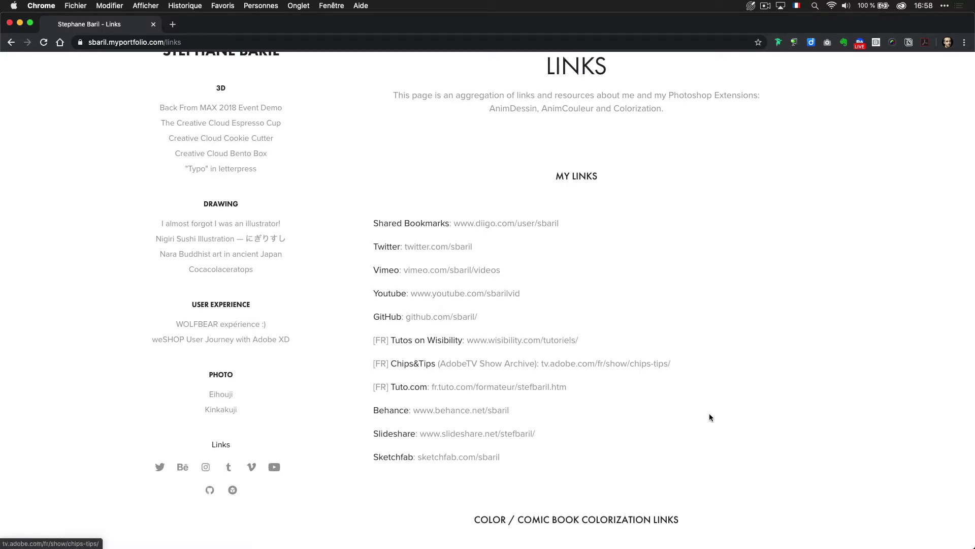
scroll(709, 413, "down", 4)
scroll(709, 417, "down", 10)
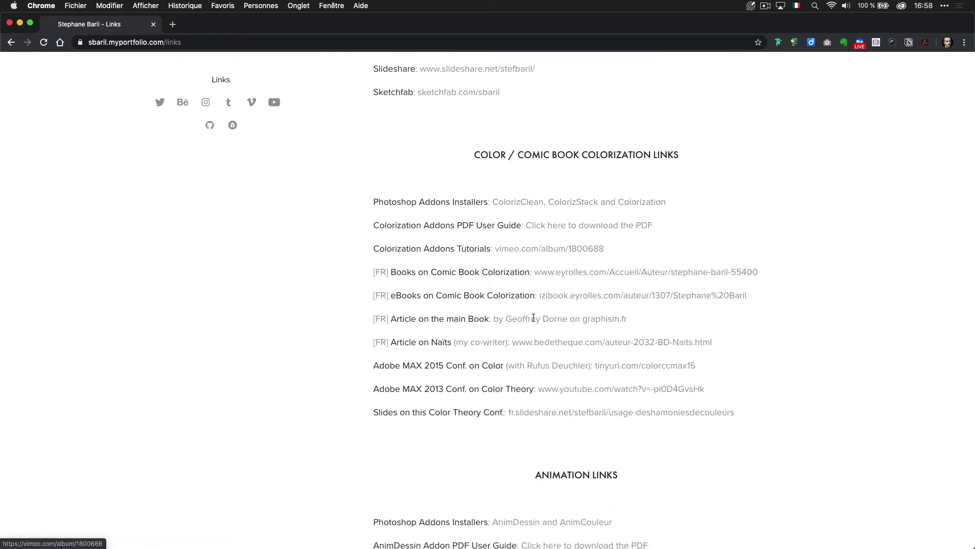
scroll(610, 452, "down", 5)
scroll(610, 450, "down", 5)
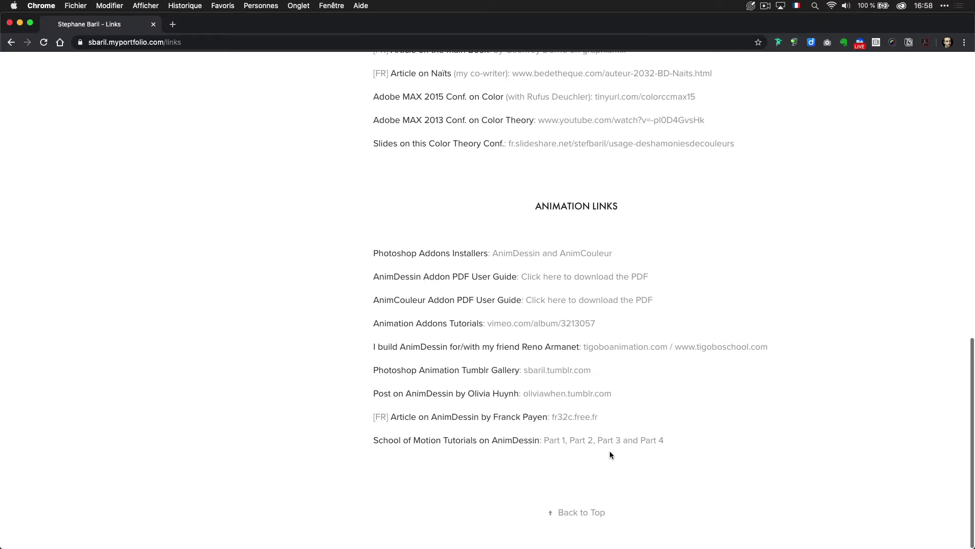
scroll(572, 243, "up", 10)
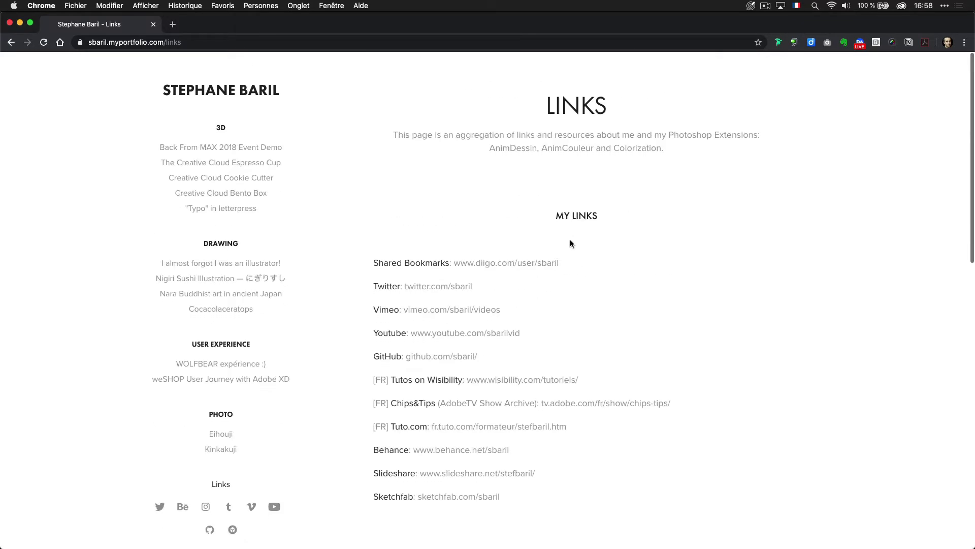
Open the GitHub Photoshop-Scripts repository, read its README script list, and return to the profile
left_click(442, 352)
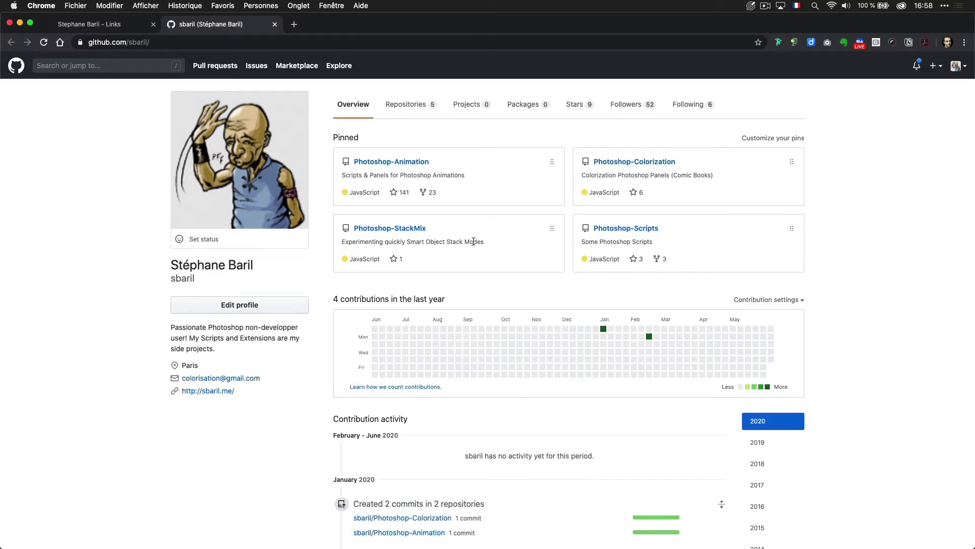
left_click(621, 230)
scroll(616, 408, "down", 10)
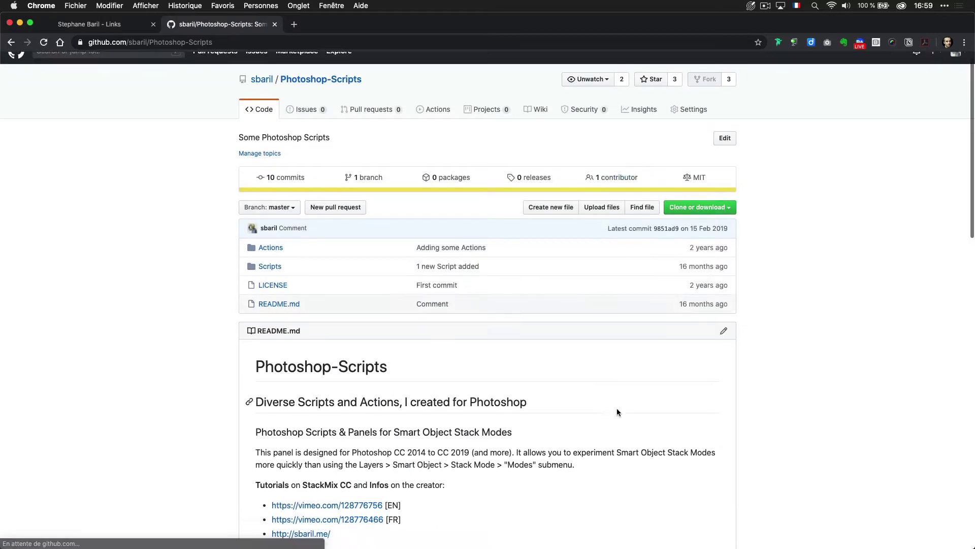
scroll(617, 412, "down", 5)
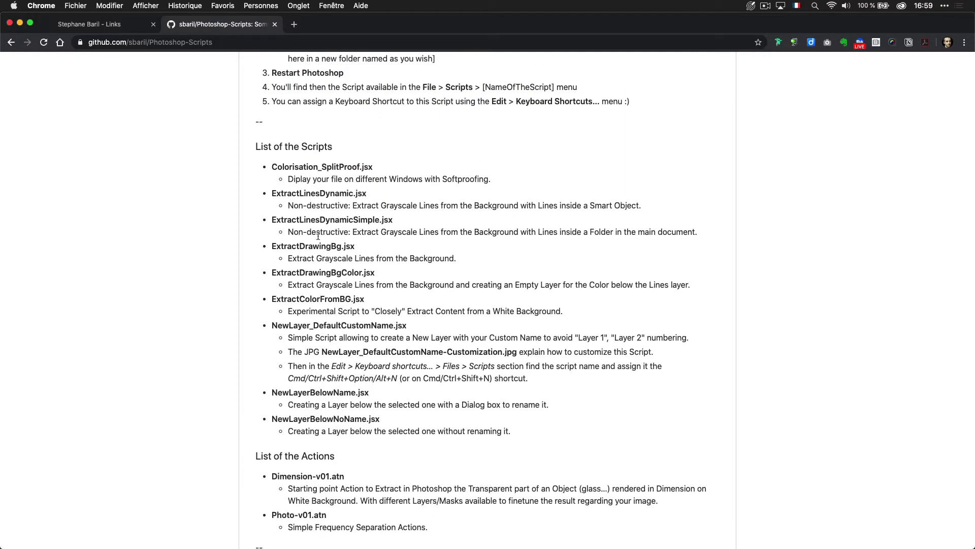
scroll(341, 320, "down", 2)
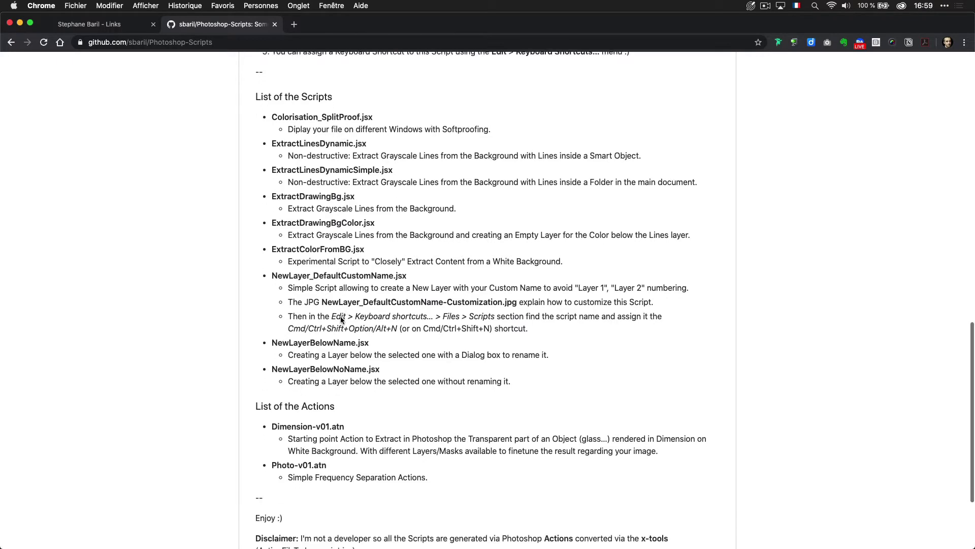
scroll(341, 318, "up", 4)
scroll(341, 316, "up", 15)
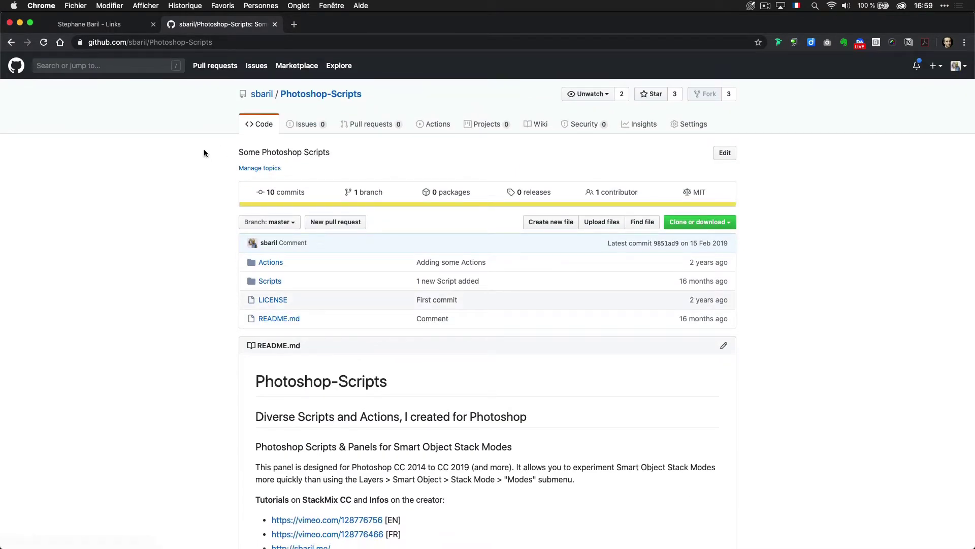
left_click(263, 95)
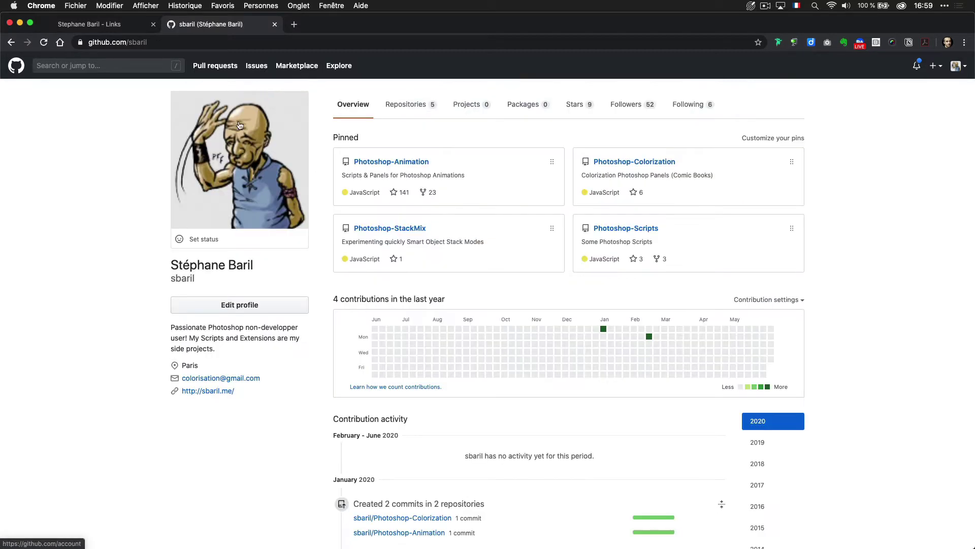
Open the Photoshop-Colorization repository and check its Clone or download options
left_click(616, 163)
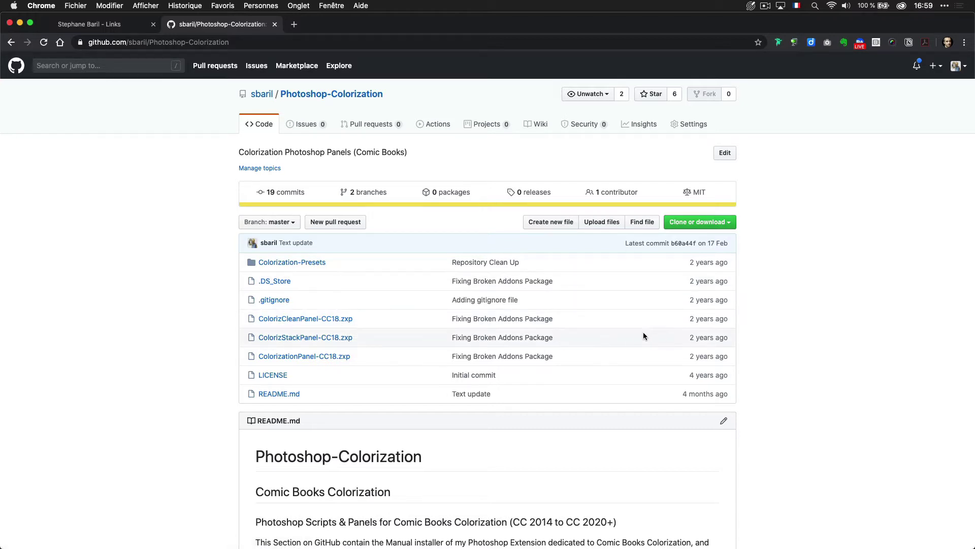
left_click(724, 224)
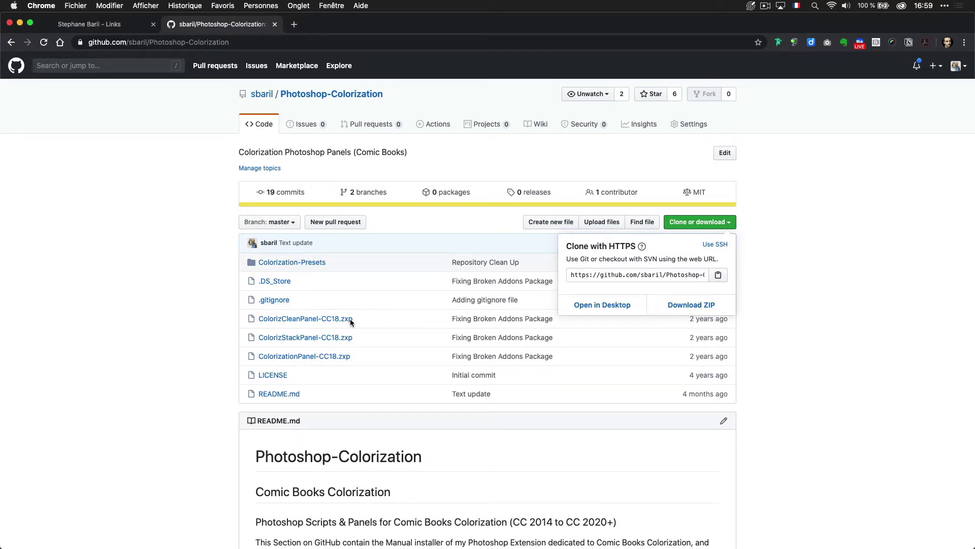
scroll(559, 370, "down", 1)
left_click(534, 407)
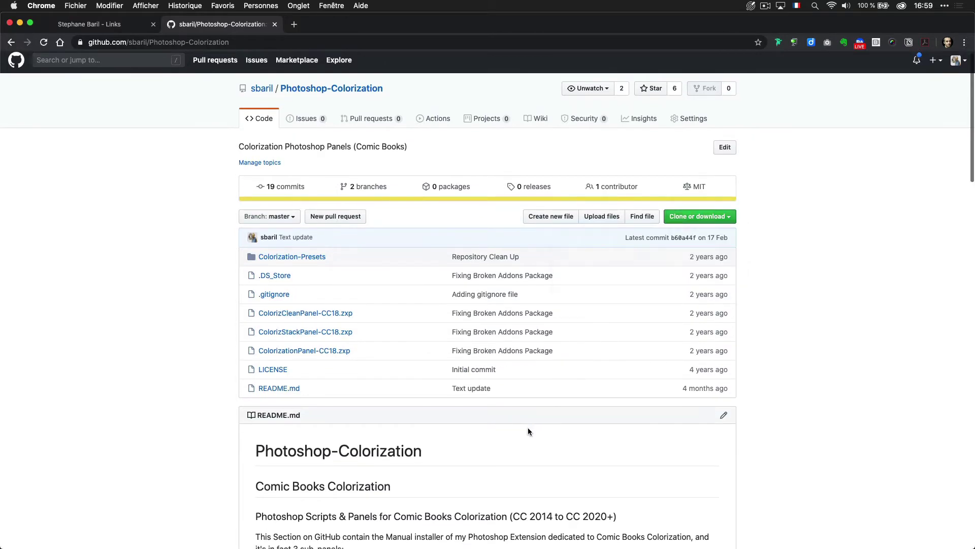
Read the README's four-step installation summary and step 3's preset installation instructions
scroll(528, 427, "down", 7)
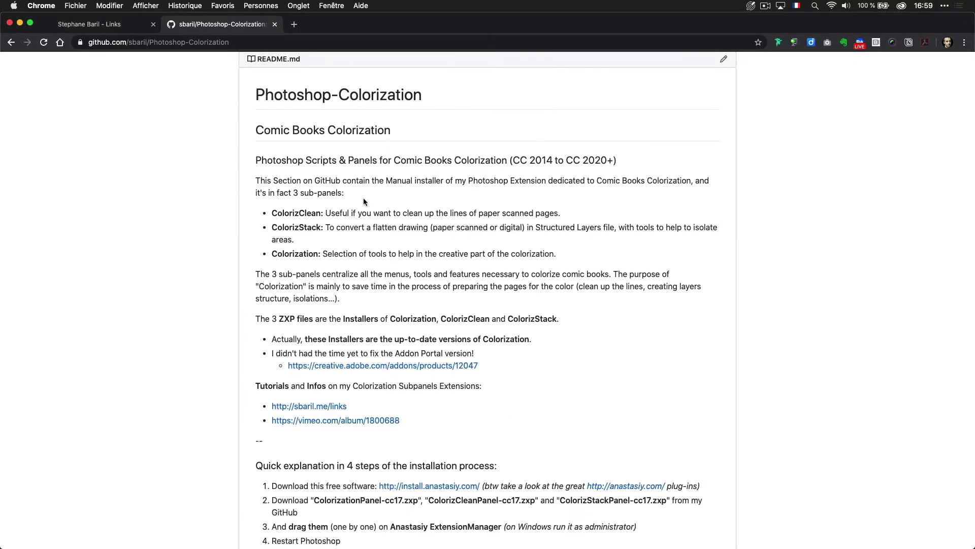
scroll(391, 302, "down", 5)
scroll(391, 302, "down", 6)
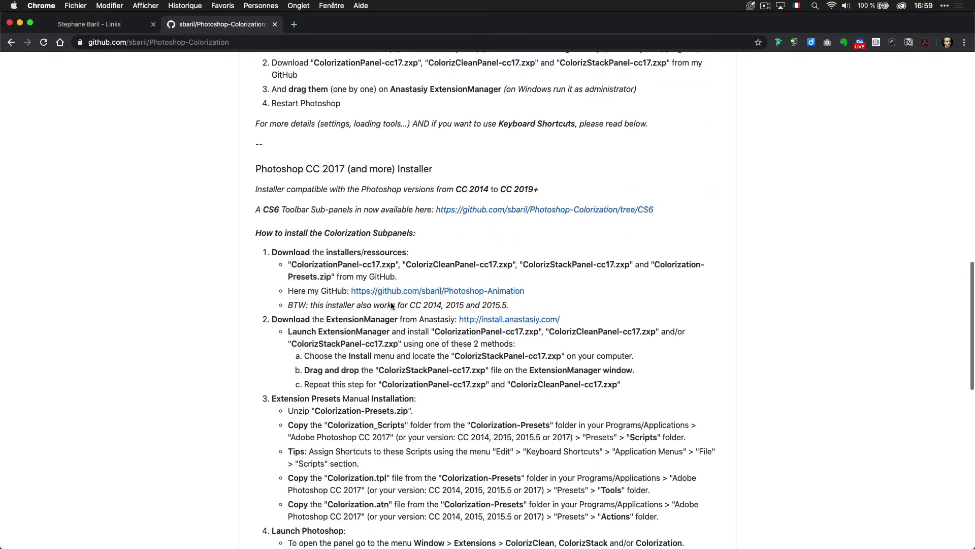
scroll(391, 302, "up", 5)
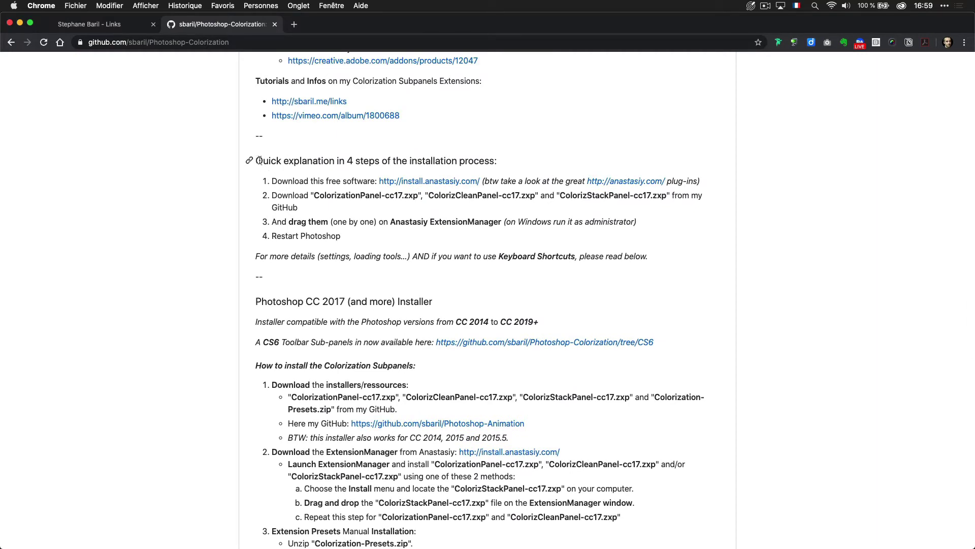
left_click_drag(259, 160, 351, 234)
left_click(482, 246)
scroll(424, 255, "down", 5)
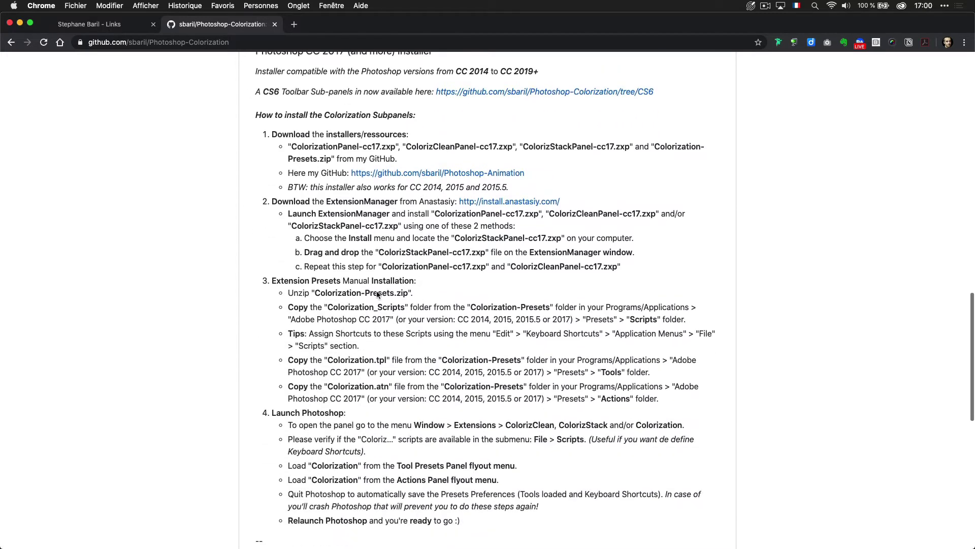
mouse_move(271, 281)
left_mouse_down()
mouse_move(356, 378)
mouse_move(337, 388)
mouse_move(365, 394)
left_mouse_up()
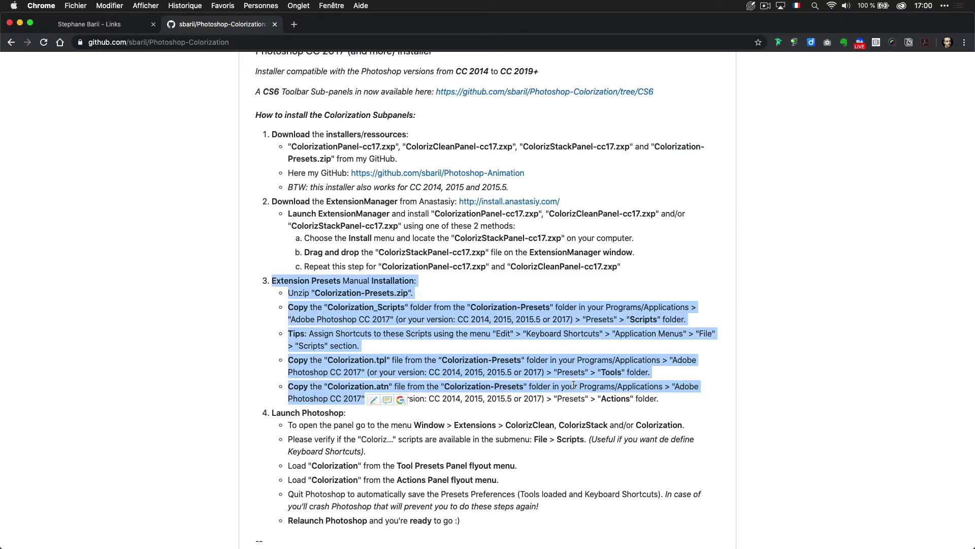
left_click(679, 395)
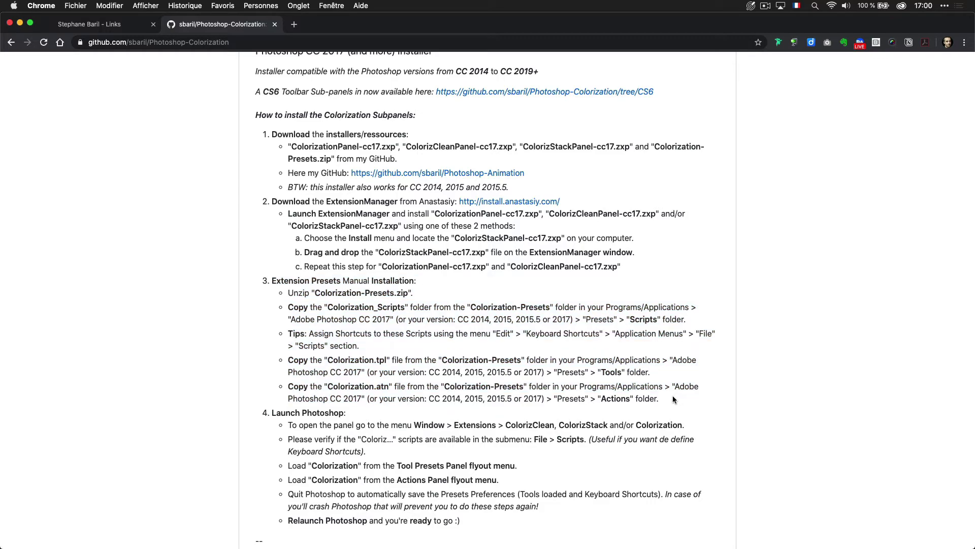
Download the whole Photoshop-Colorization repository with Download ZIP
scroll(672, 396, "up", 15)
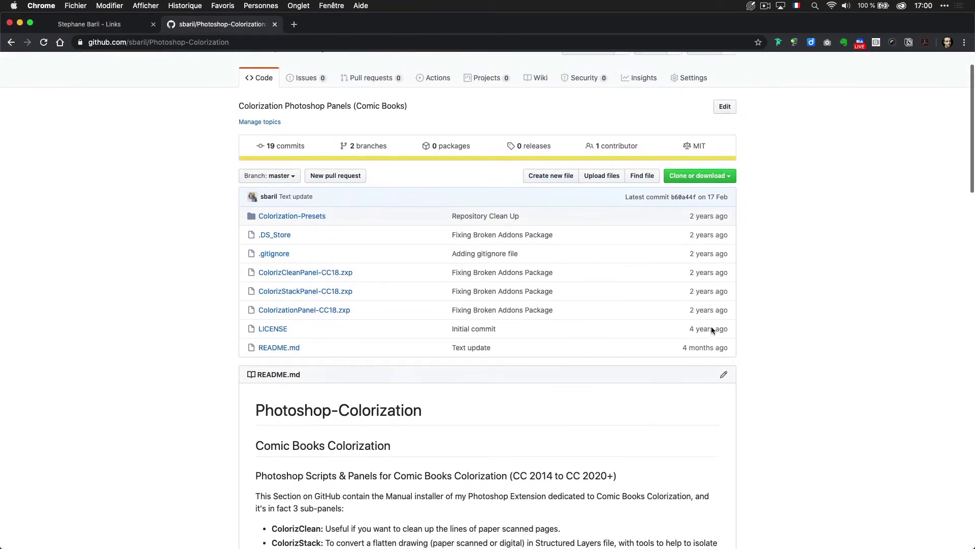
left_click(727, 176)
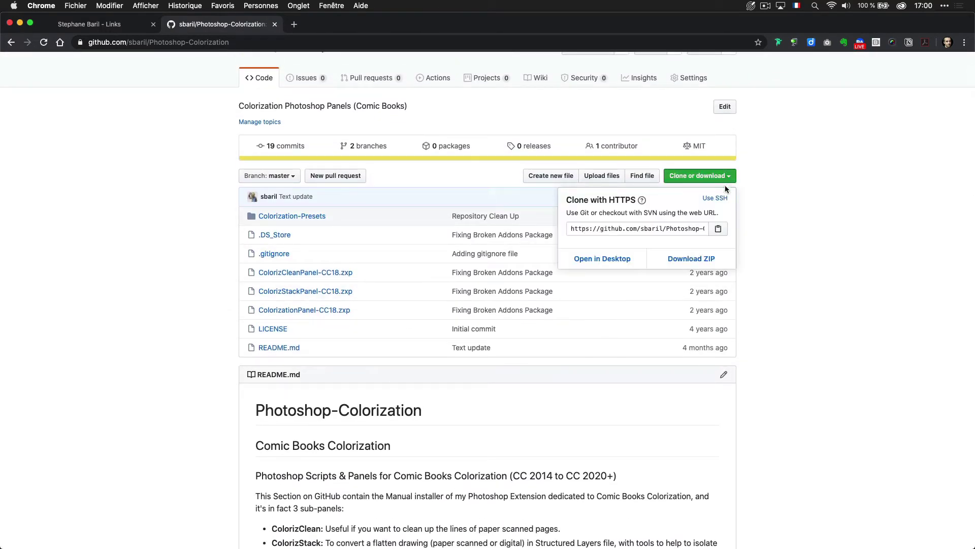
left_click(698, 260)
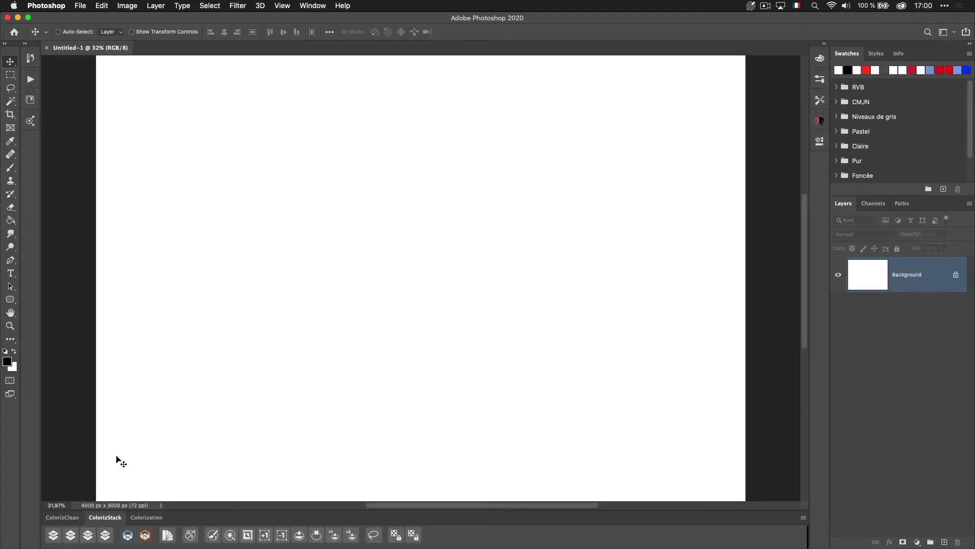
In Finder, bring the Photoshop-Animation-master and Photoshop-Colorization-master folder windows forward
key("super+Tab")
key("super+Tab")
key("super+Tab")
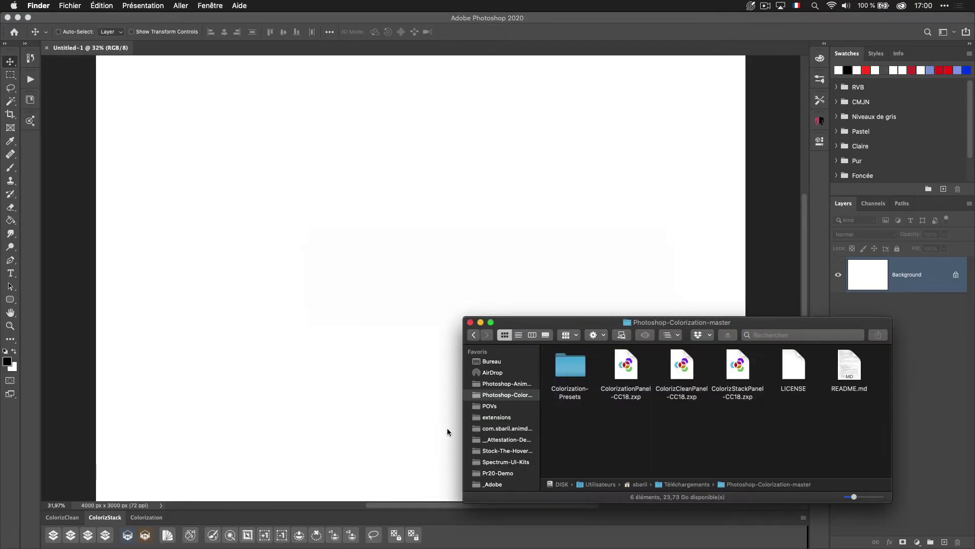
key("super+Tab")
key("super+shift+Tab")
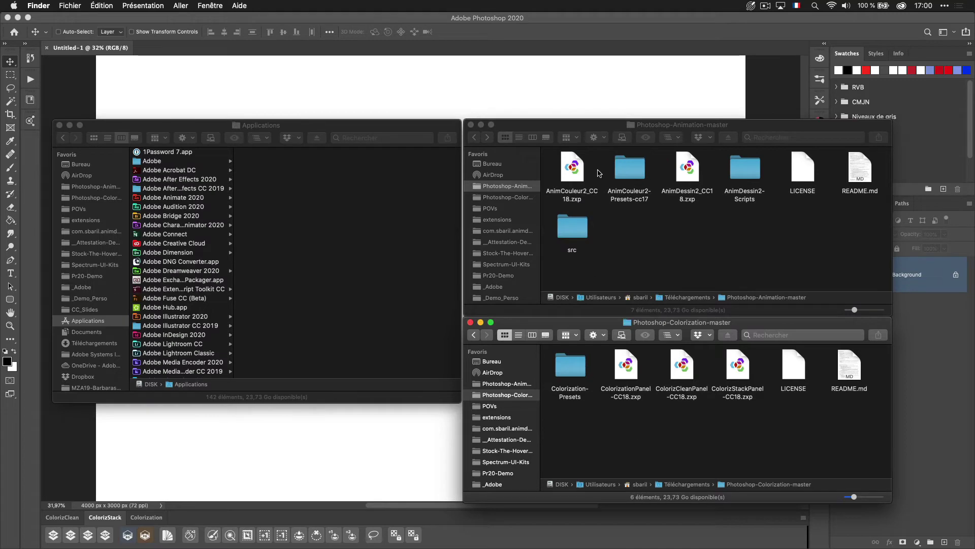
left_click(609, 127)
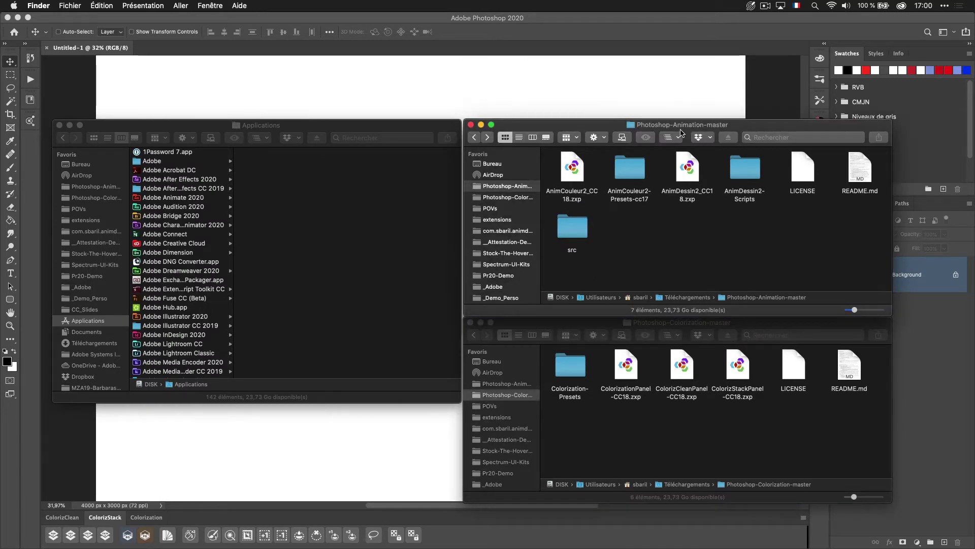
left_click(637, 423)
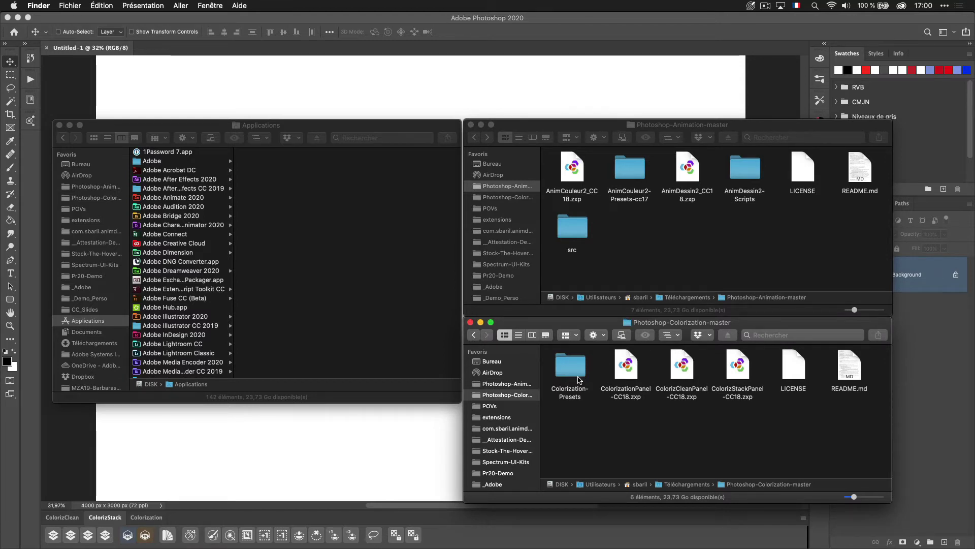
Inspect the Colorization-Presets and AnimCouleur2-Presets-cc17 folders, then return to both master folders
double_click(570, 372)
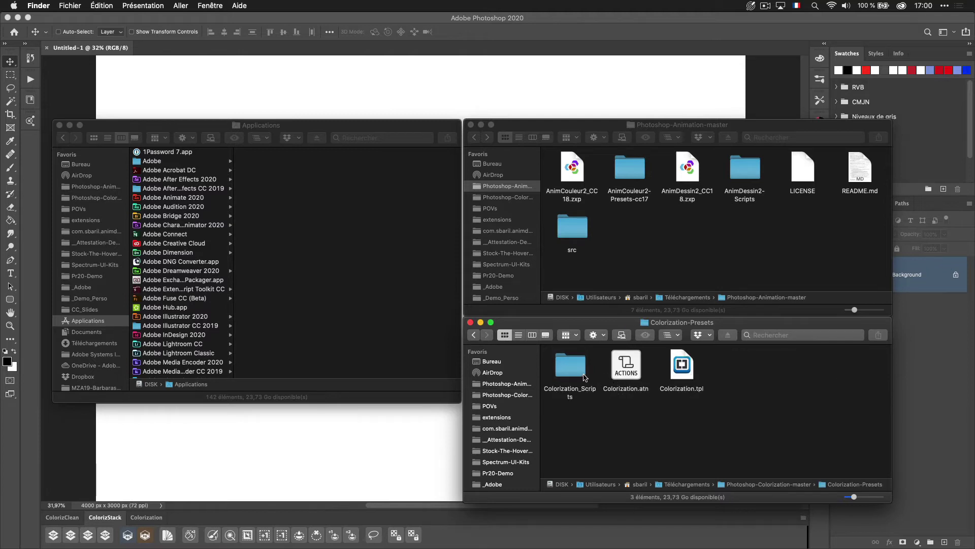
left_click(473, 334)
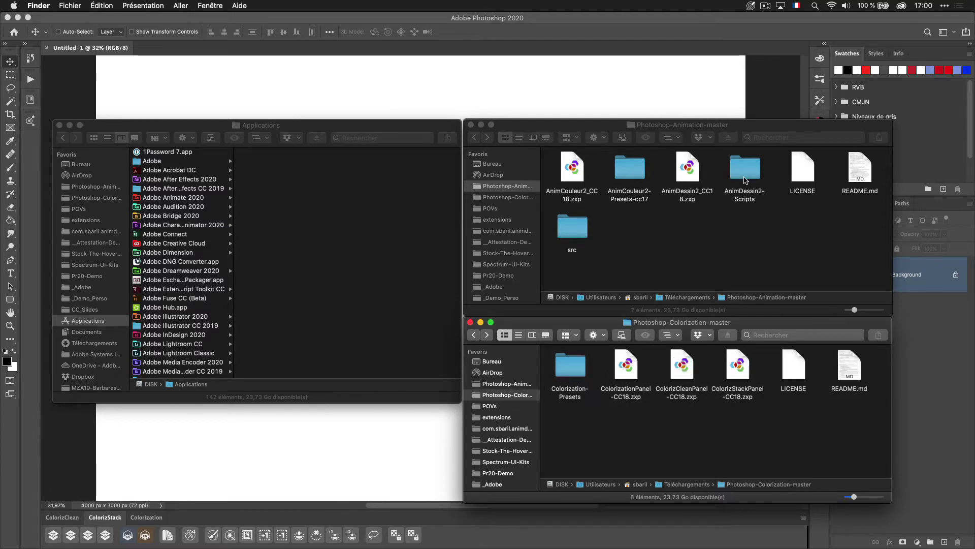
left_click(745, 180)
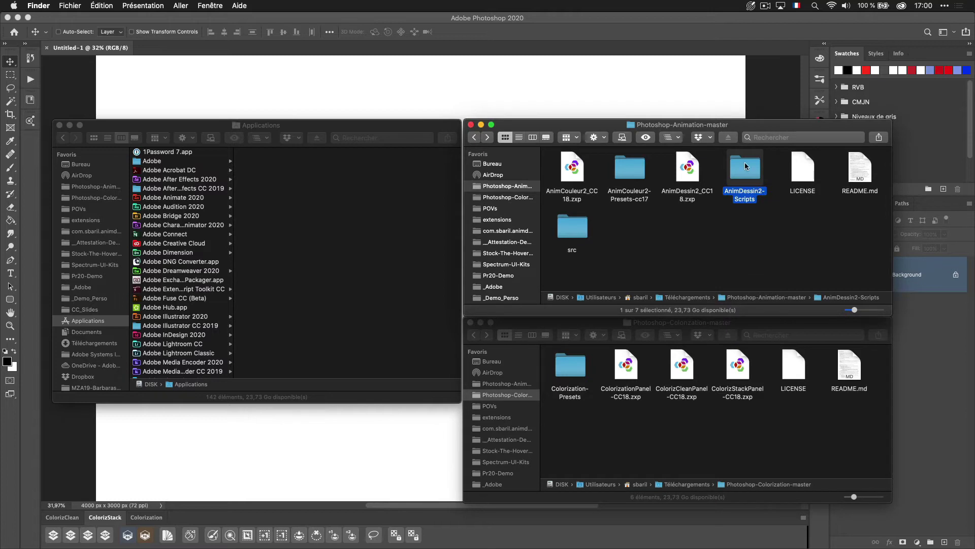
double_click(629, 169)
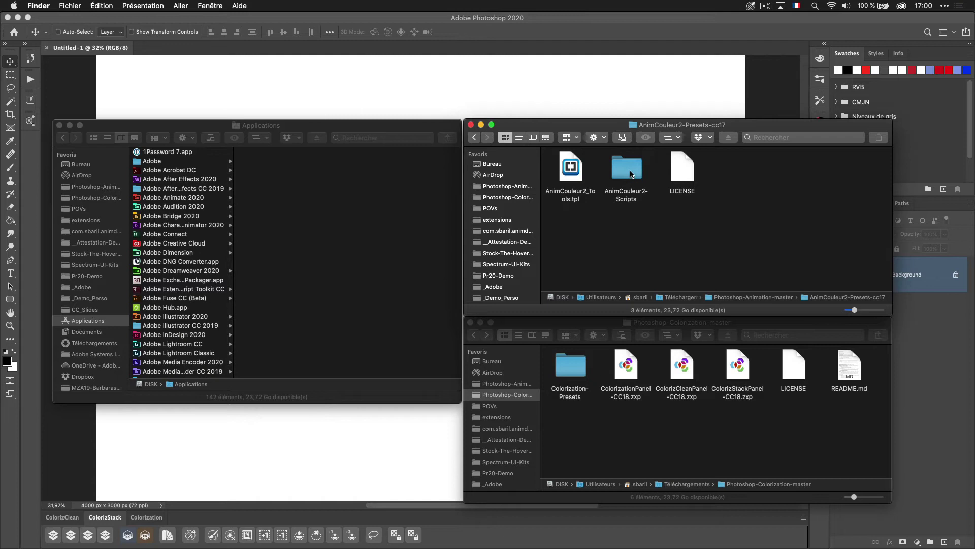
left_click(474, 137)
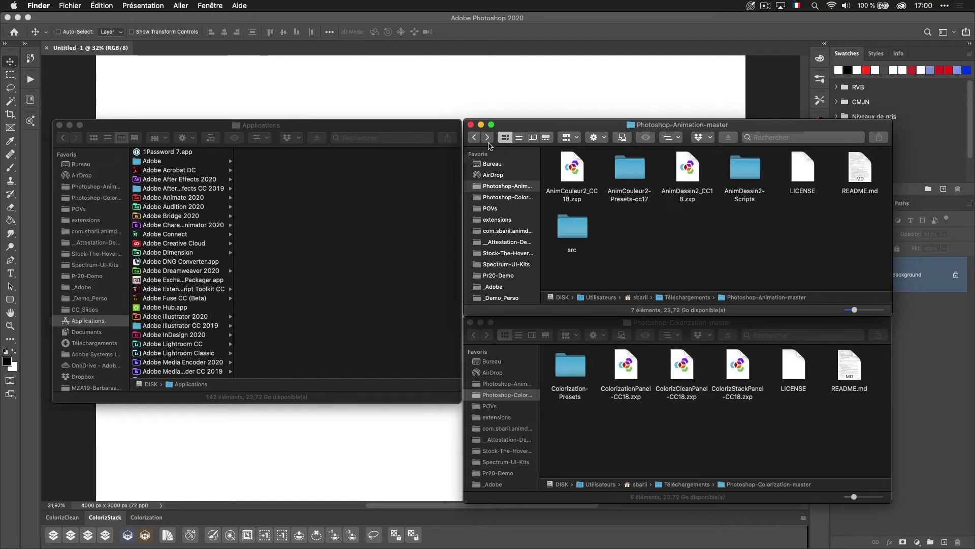
left_click(679, 458)
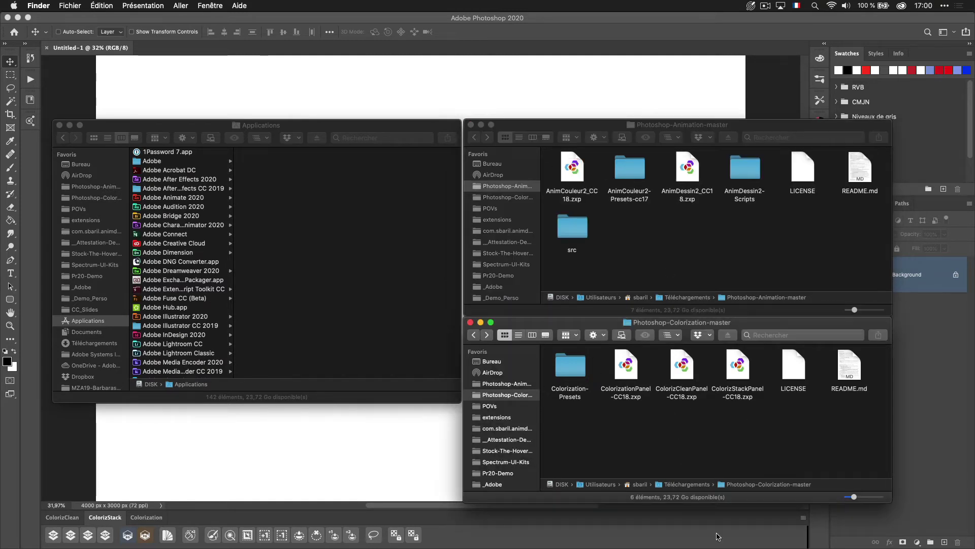
Back in Chrome, open install.anastasiy.com from the README's install steps and scroll through it
mouse_move(714, 544)
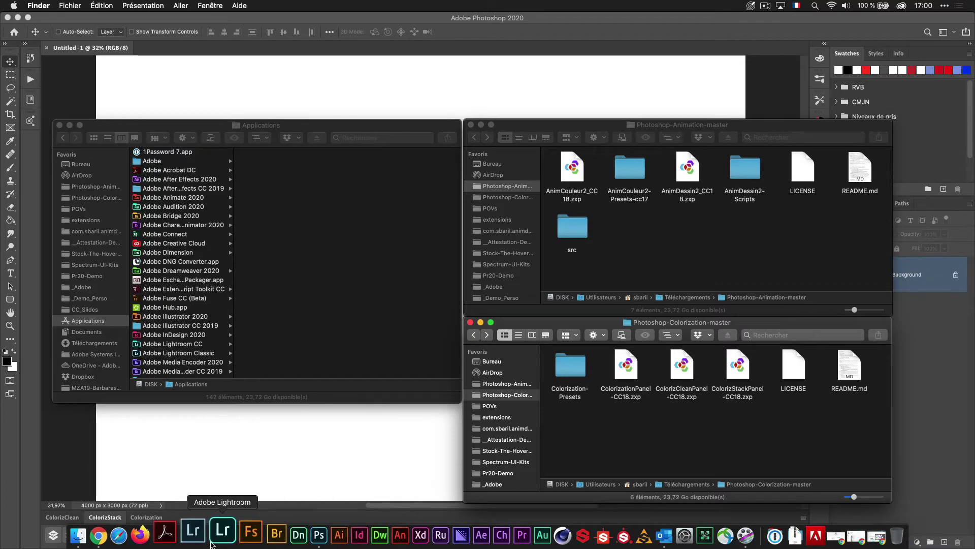
key("super+Tab")
key("super+Tab")
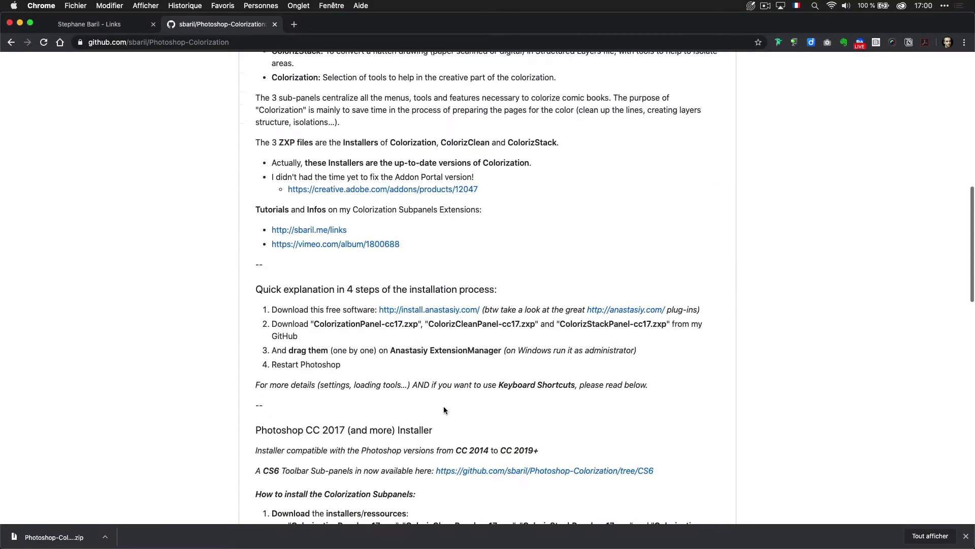
scroll(444, 410, "down", 5)
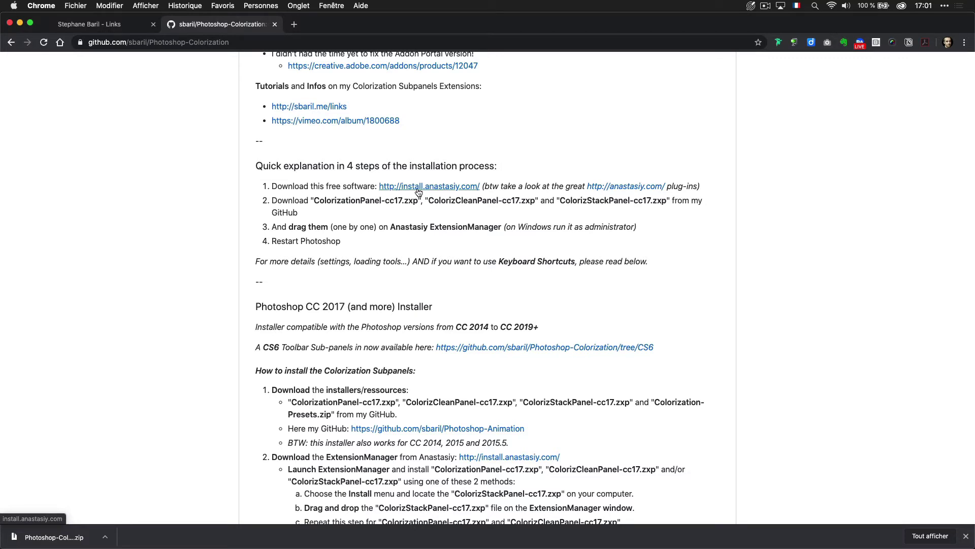
left_click(417, 189)
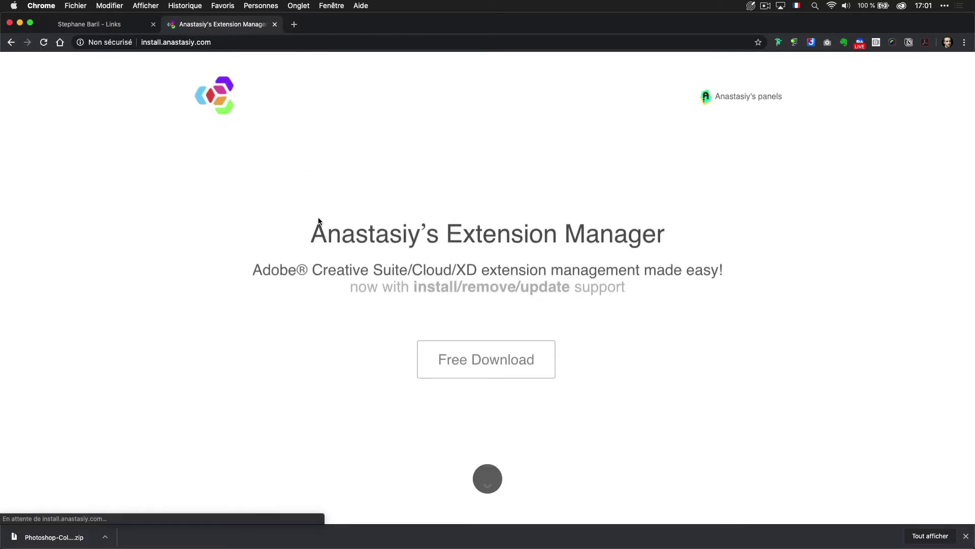
scroll(633, 409, "down", 7)
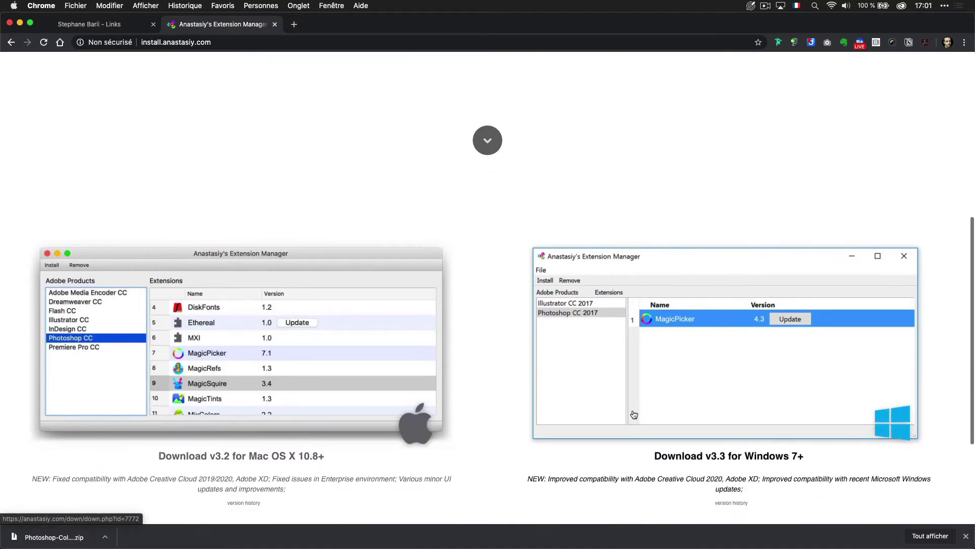
scroll(634, 415, "down", 2)
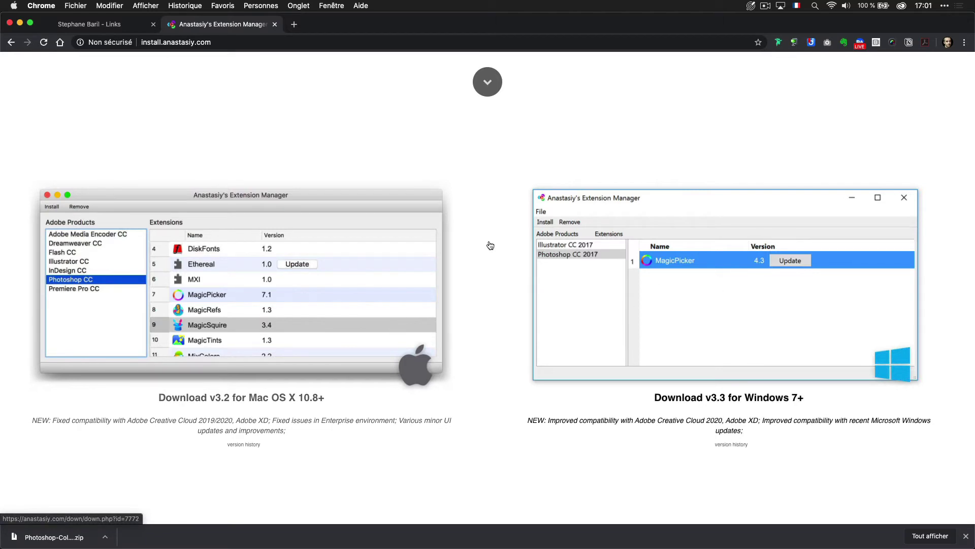
scroll(455, 185, "up", 8)
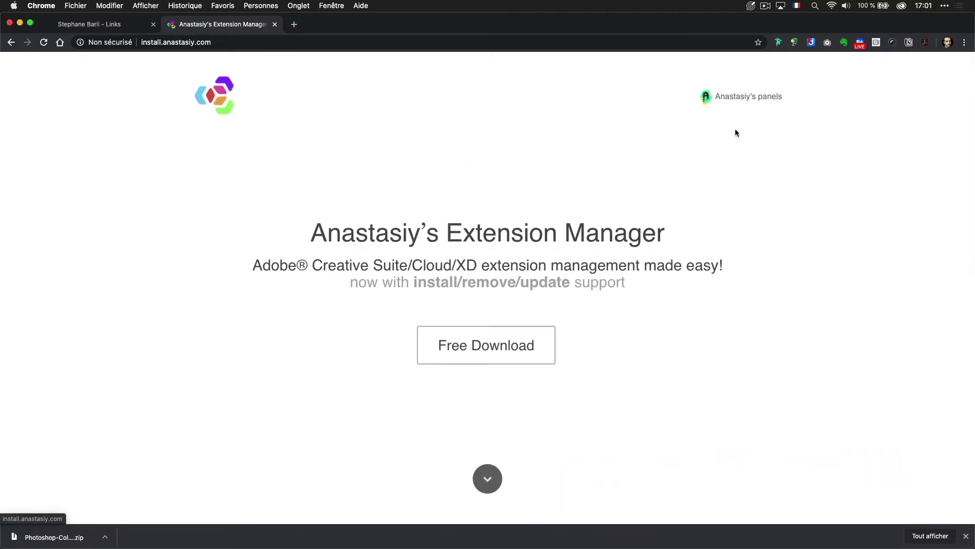
Browse Anastasiy's panels page listing MagicTints, MagicPicker, MixColors and others, then leave the browser
left_click(744, 96)
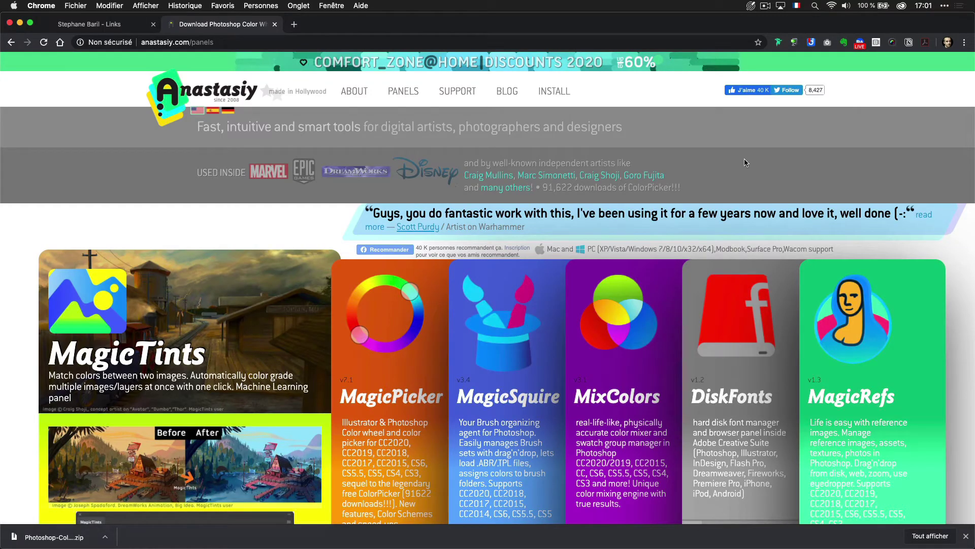
scroll(745, 162, "down", 3)
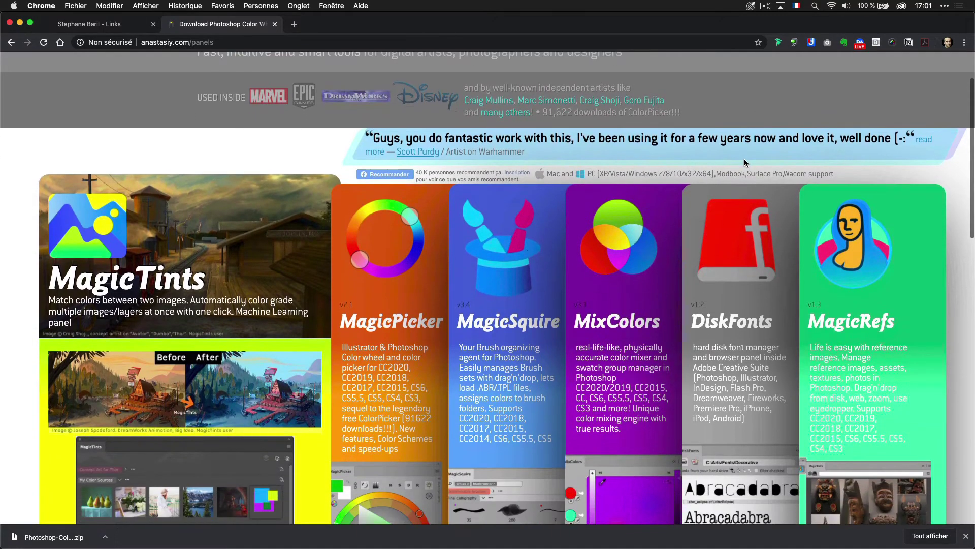
scroll(745, 162, "down", 4)
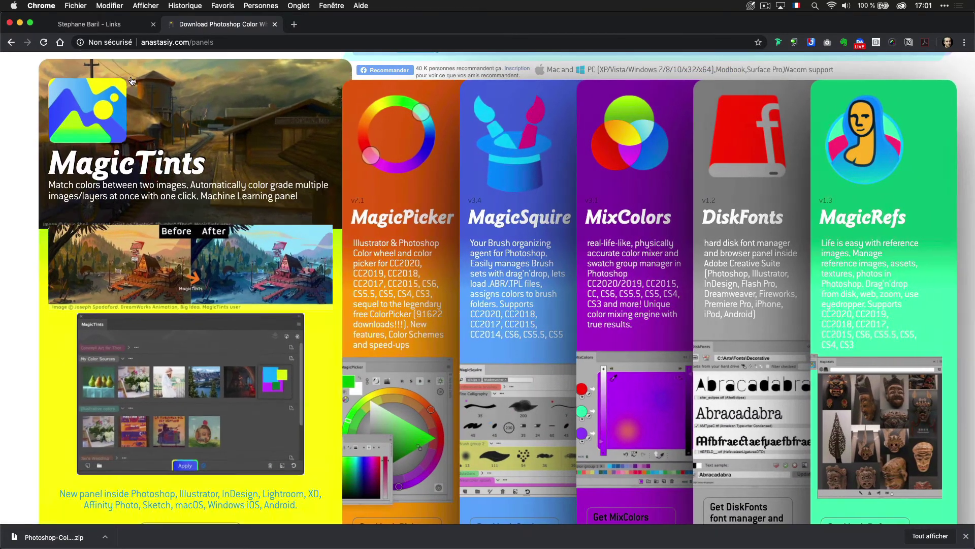
scroll(131, 81, "up", 7)
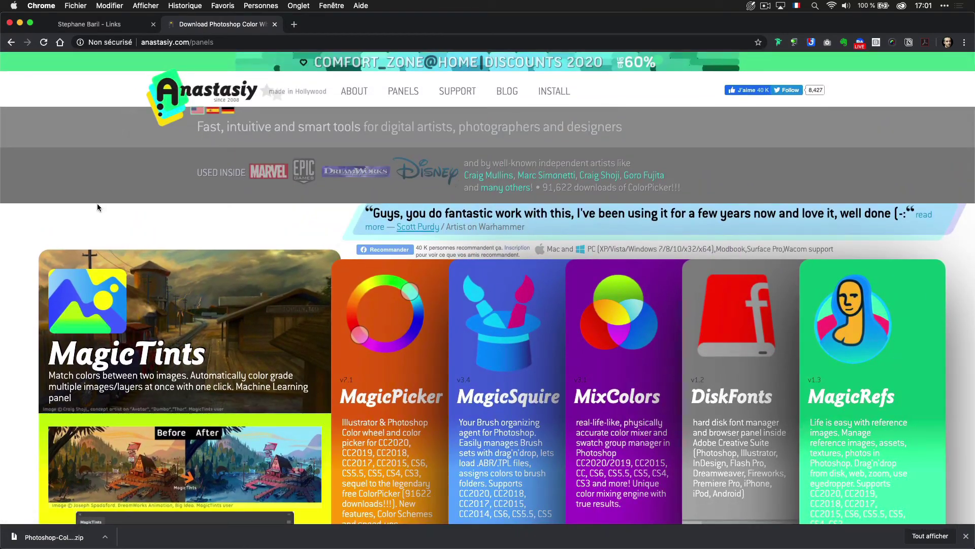
key("super+Tab")
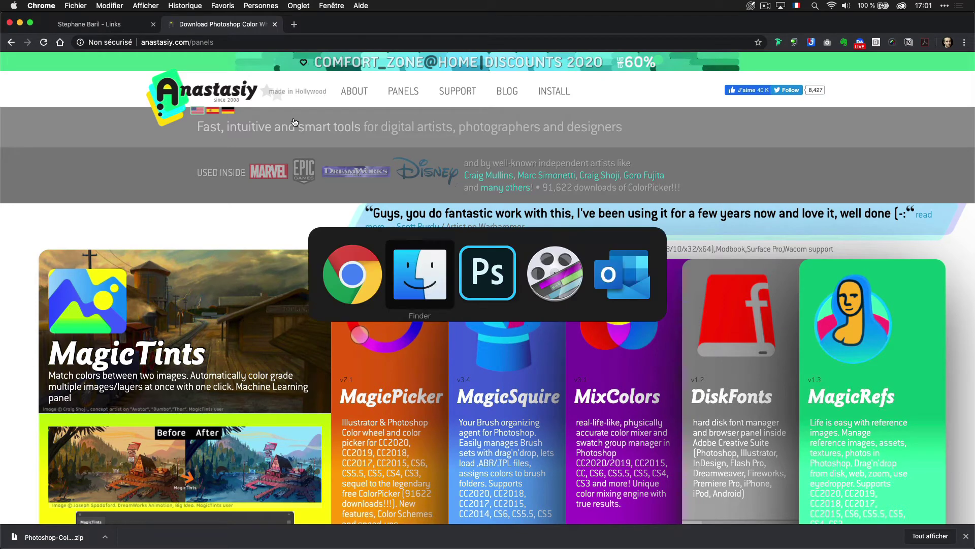
From Finder, search Spotlight for 'ext' and launch ExtensionManager.app
key("super+Tab")
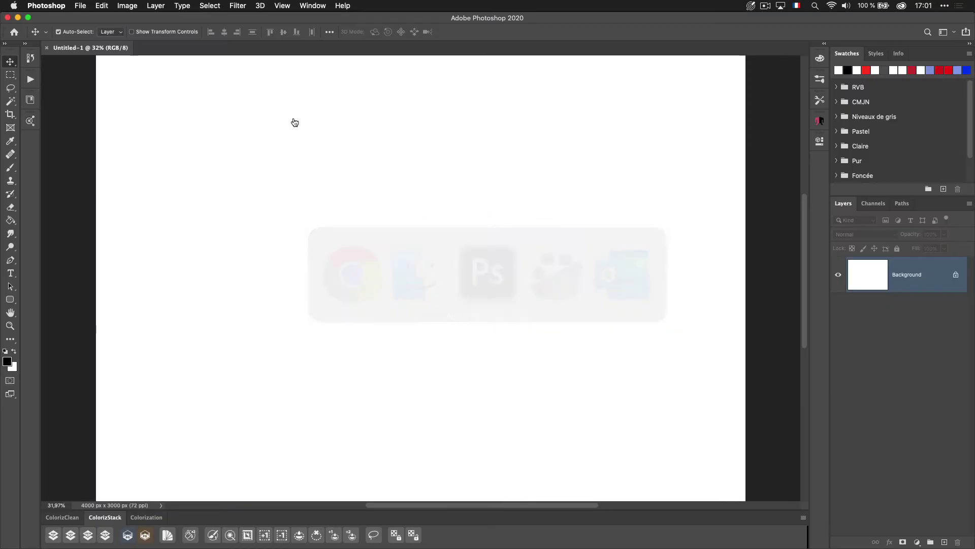
key("super+Tab")
key("super+Tab")
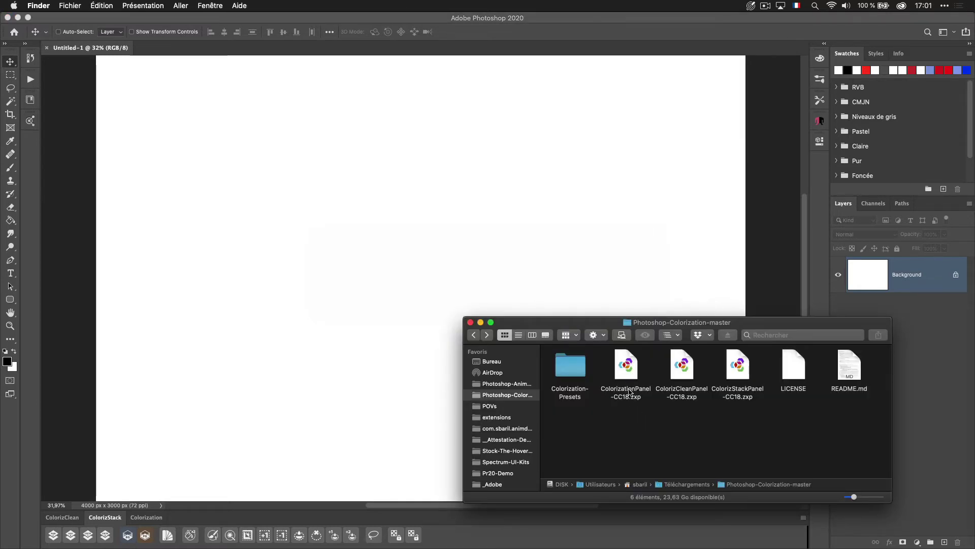
key("super+space")
type("ex")
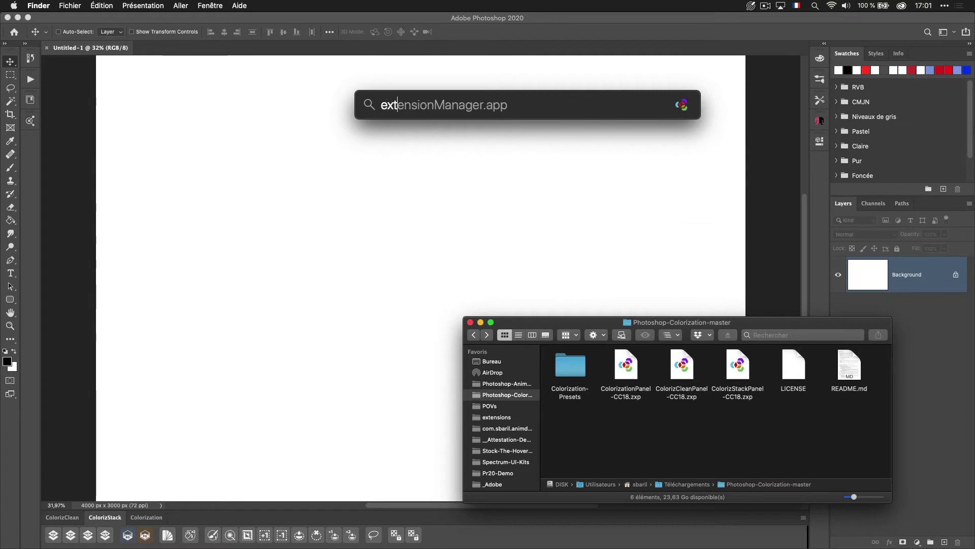
type("t")
key("Return")
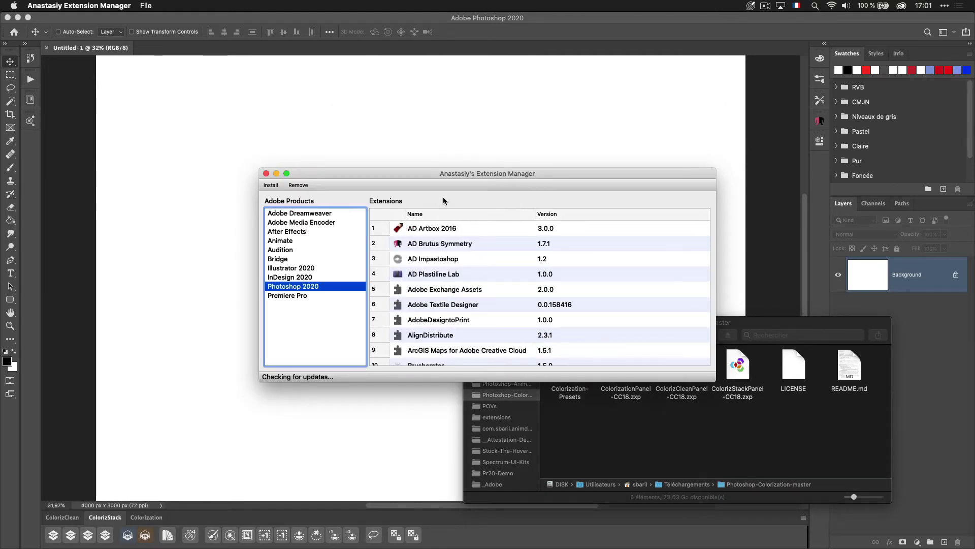
Drag the Extension Manager window upward so the Finder .zxp files show beneath it
mouse_move(427, 179)
left_mouse_down()
mouse_move(418, 158)
mouse_move(429, 133)
mouse_move(403, 146)
mouse_move(416, 168)
left_mouse_up()
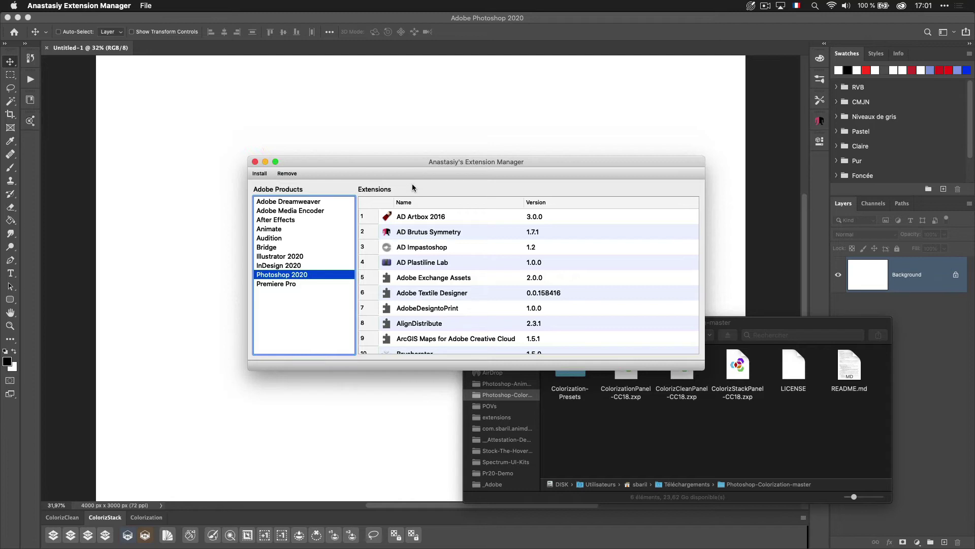
left_click_drag(395, 161, 422, 136)
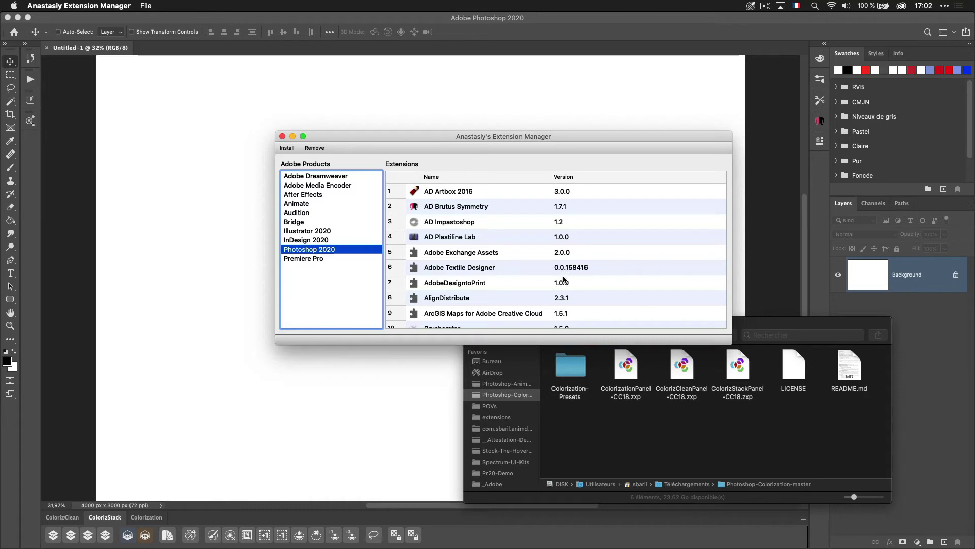
Install ColorizationPanel-CC18.zxp by dropping it into the Install file chooser, then acknowledge success
left_click(286, 148)
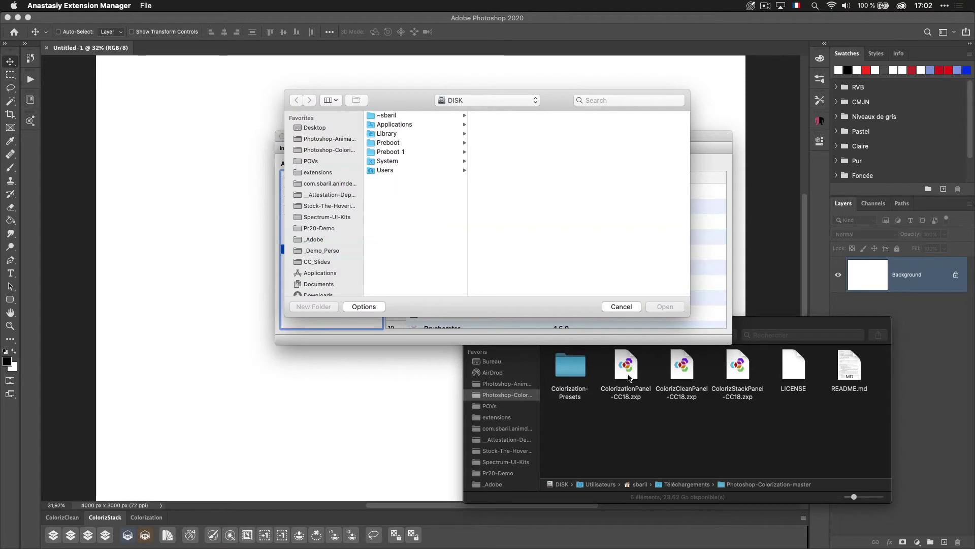
left_click_drag(629, 371, 444, 246)
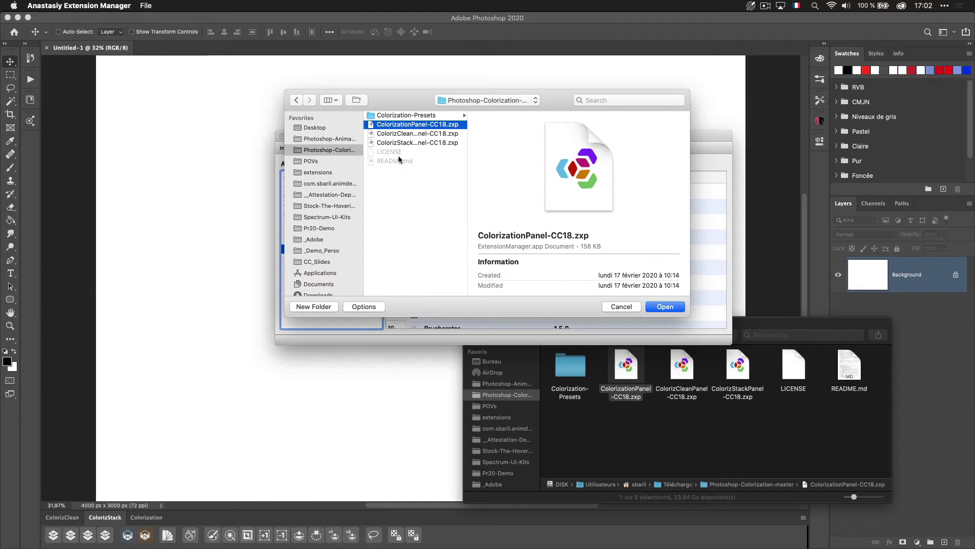
left_click(659, 307)
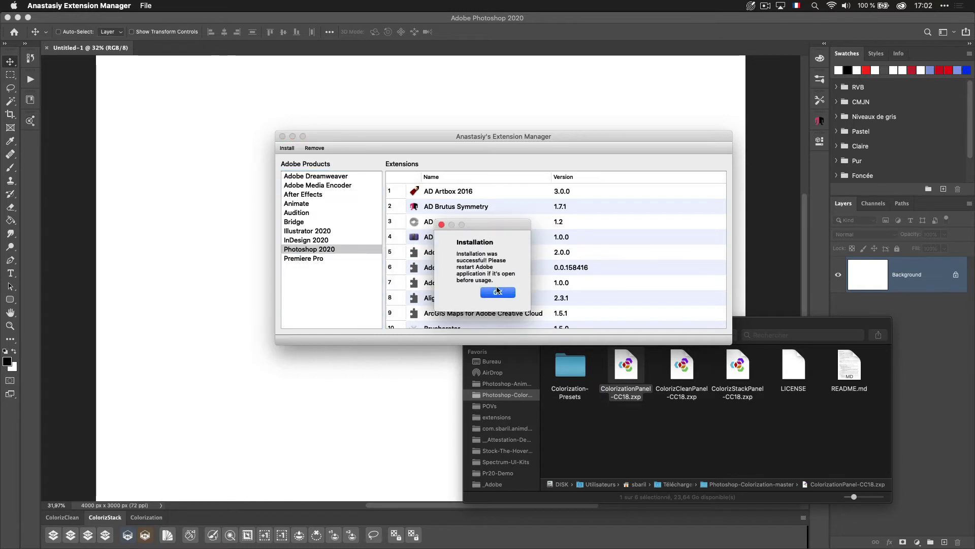
left_click(496, 292)
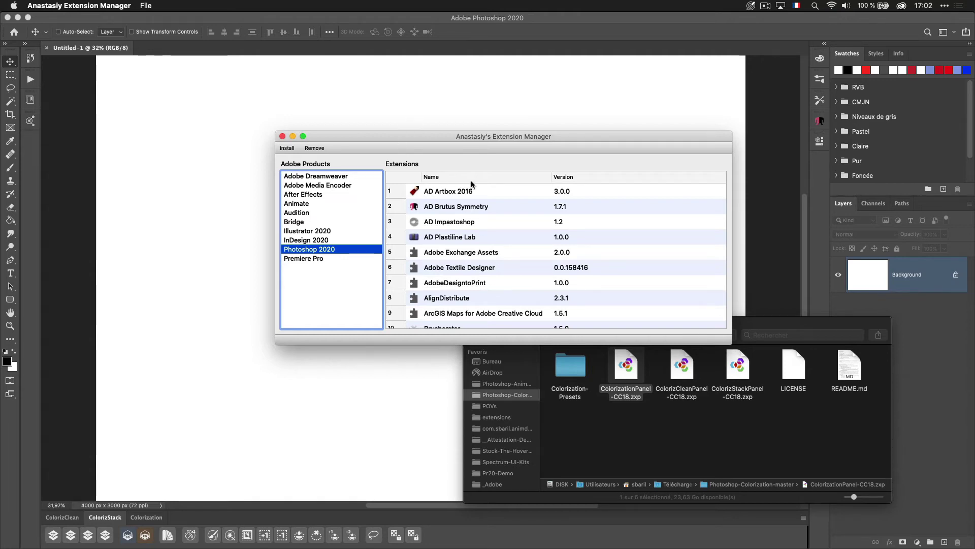
Review the installed extensions listed under Window > Extensions
left_click(468, 110)
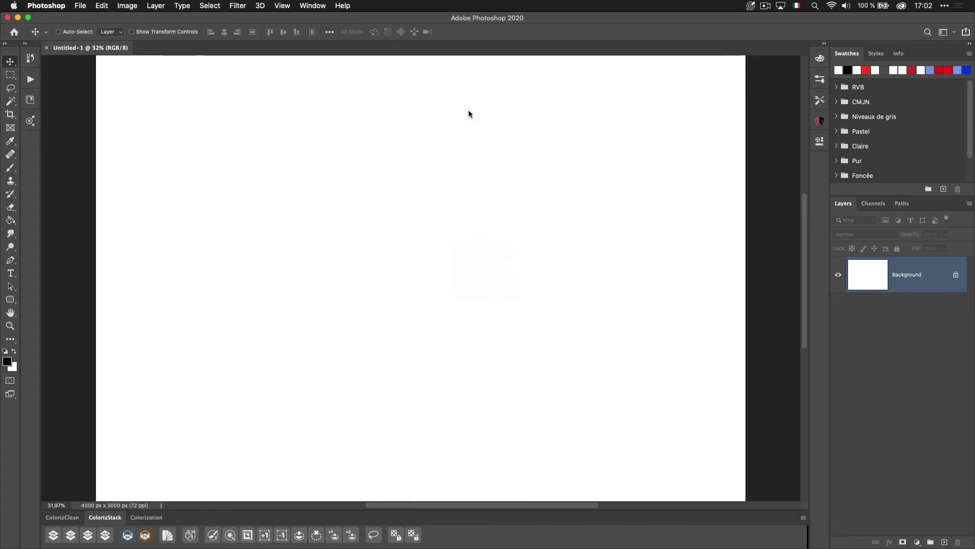
left_click(310, 5)
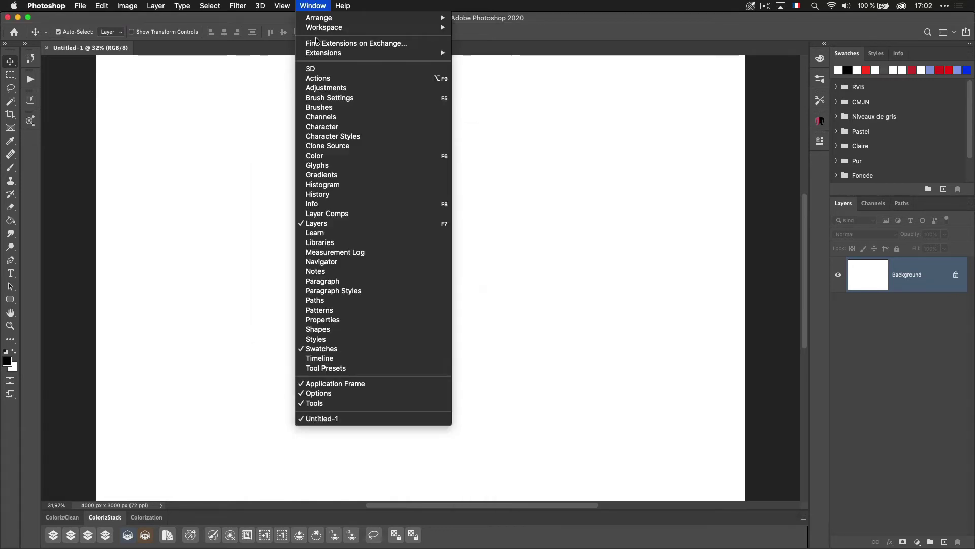
mouse_move(317, 52)
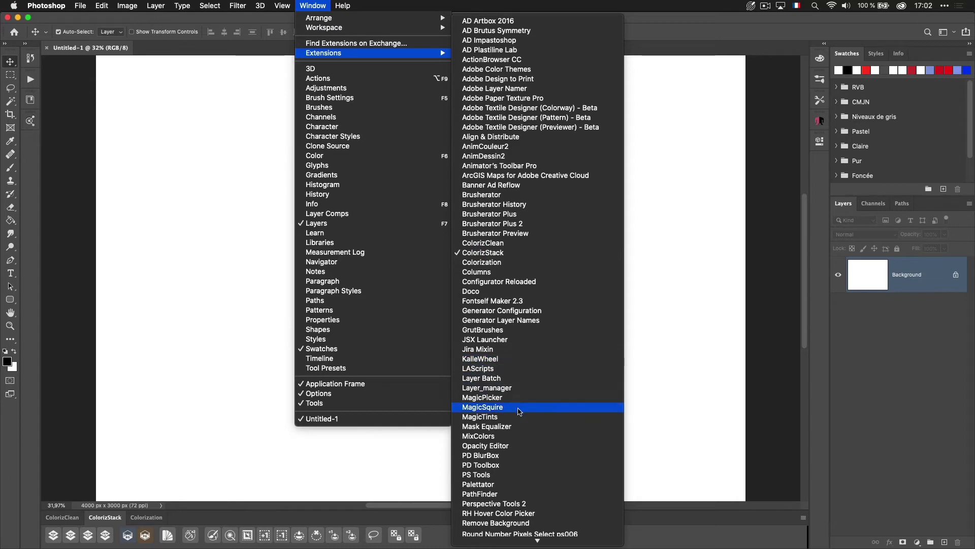
scroll(526, 532, "down", 3)
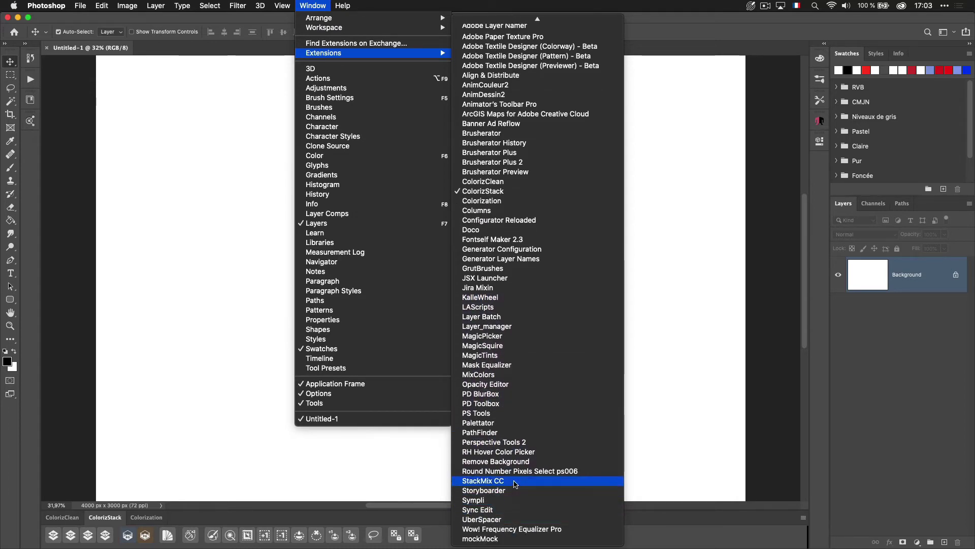
Switch to the animation workspace with the AnimDessin2 and AnimCouleur2 panels and Timeline
left_click(678, 322)
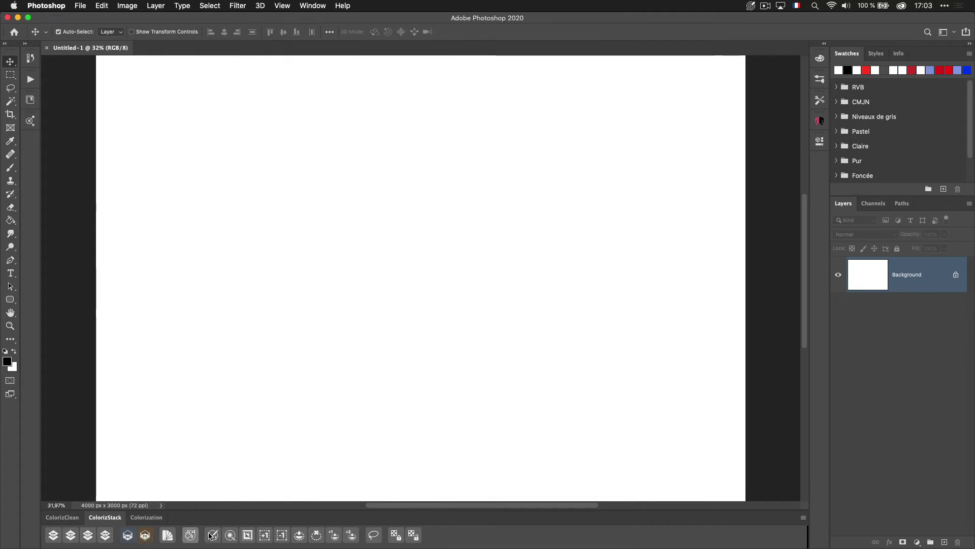
left_click(944, 33)
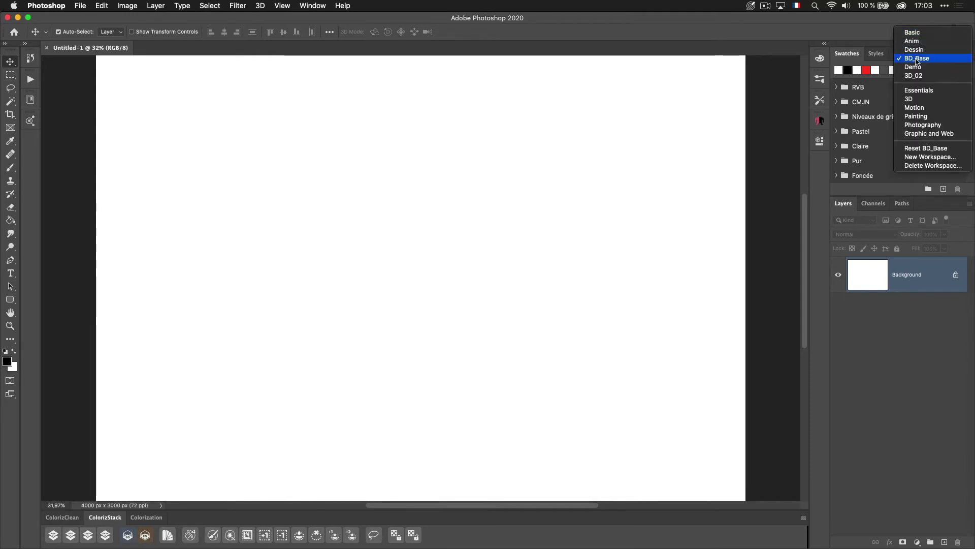
left_click(510, 322)
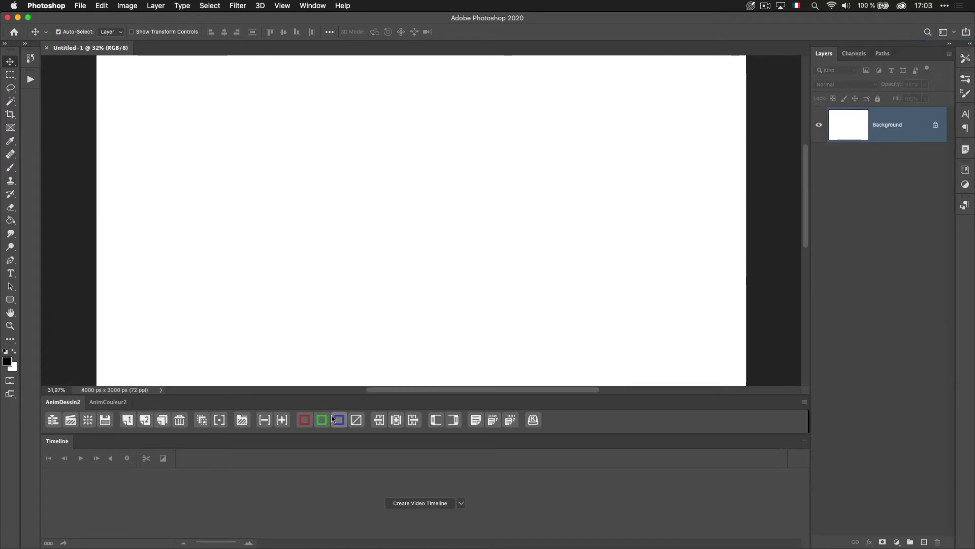
In Finder, locate the Colorization_Scripts and AnimCouleur2-Scripts folders in their preset folders
key("super+Tab")
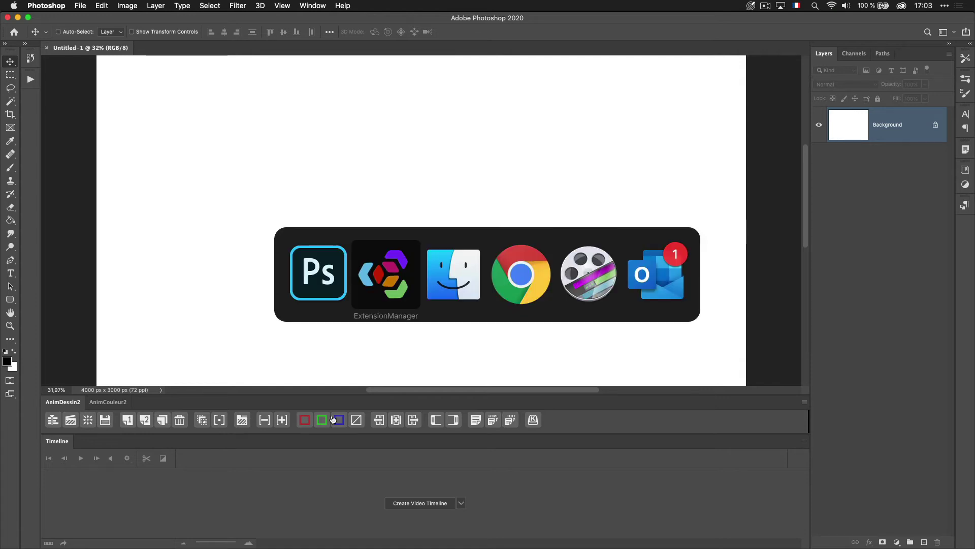
key("super+Tab")
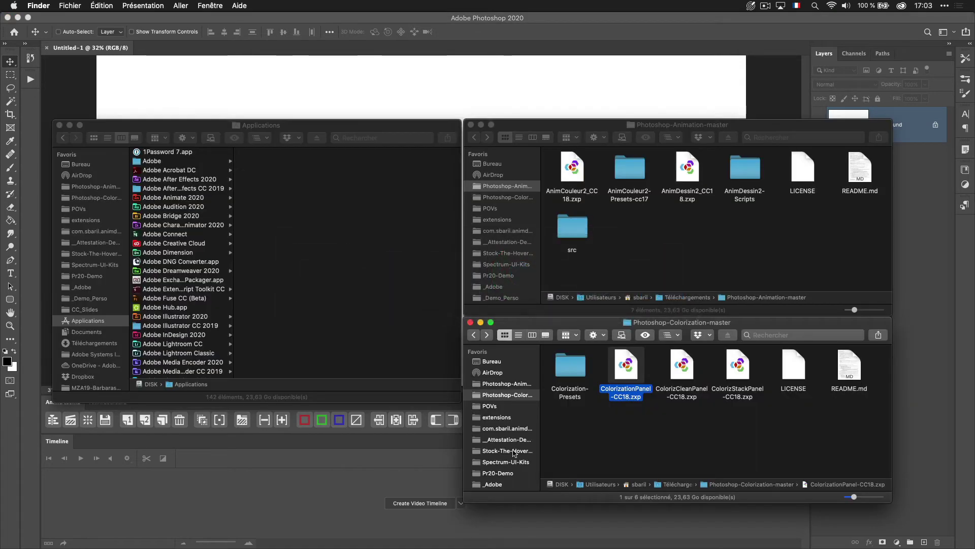
left_click(569, 365)
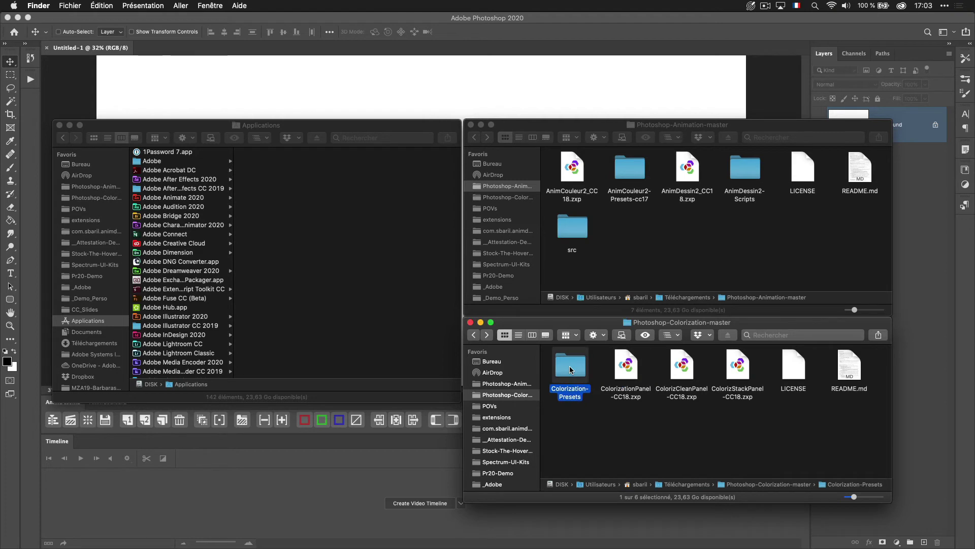
double_click(568, 361)
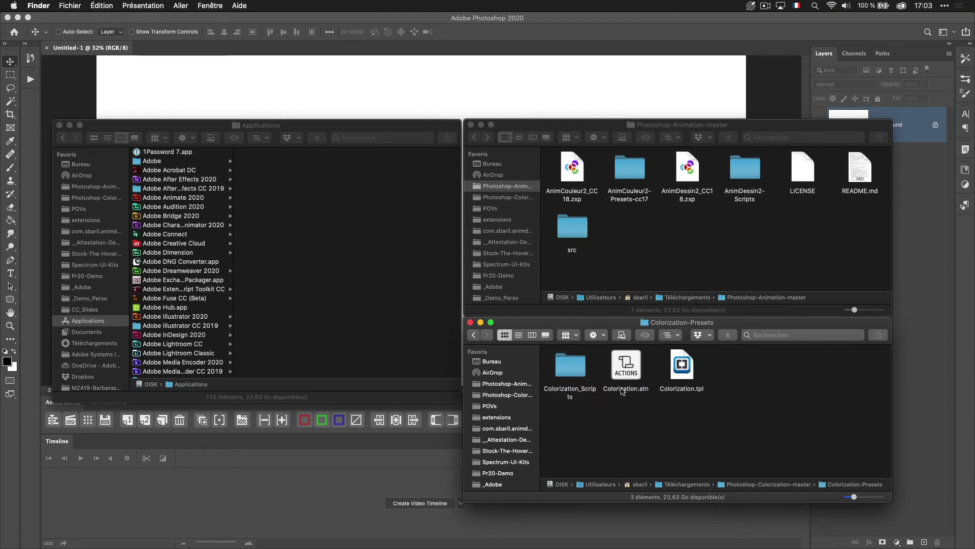
left_click(575, 365)
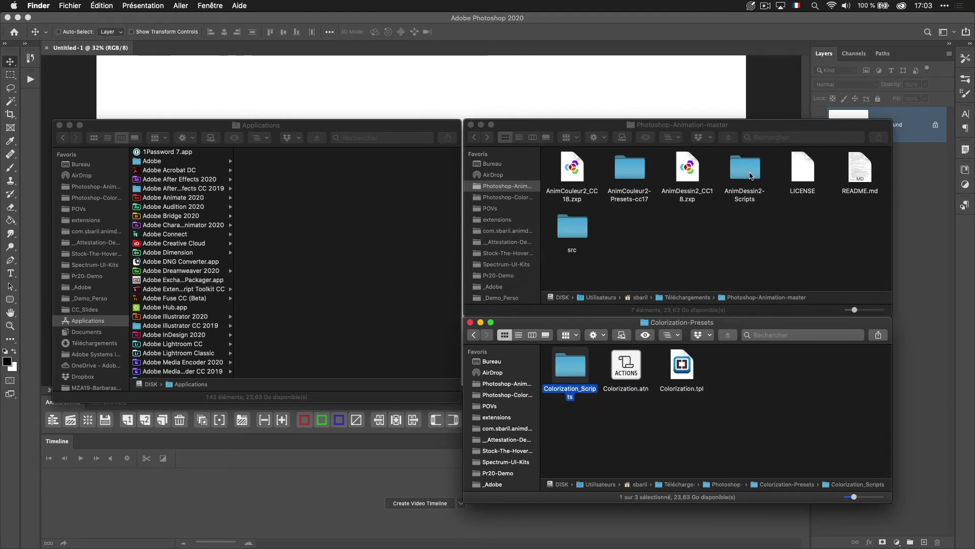
left_click(750, 175)
double_click(617, 170)
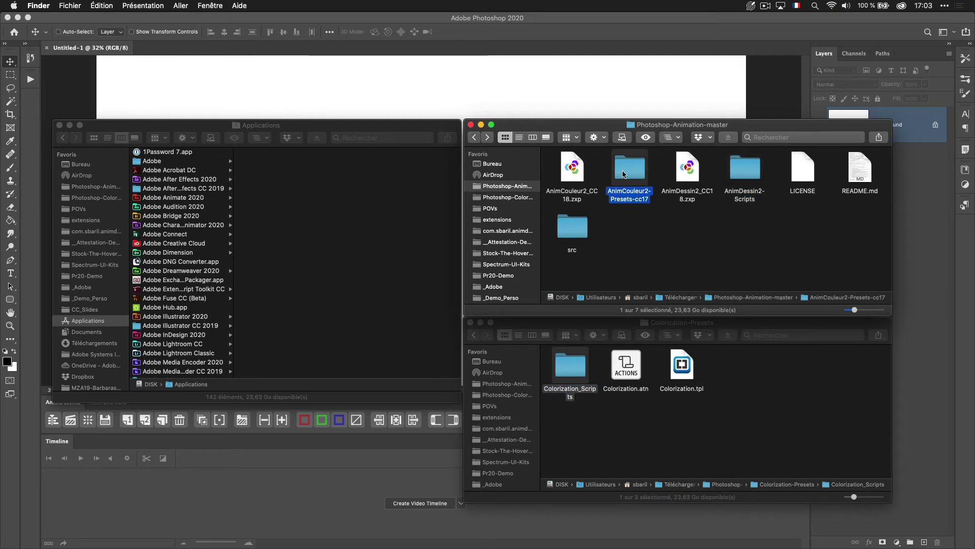
left_click(618, 184)
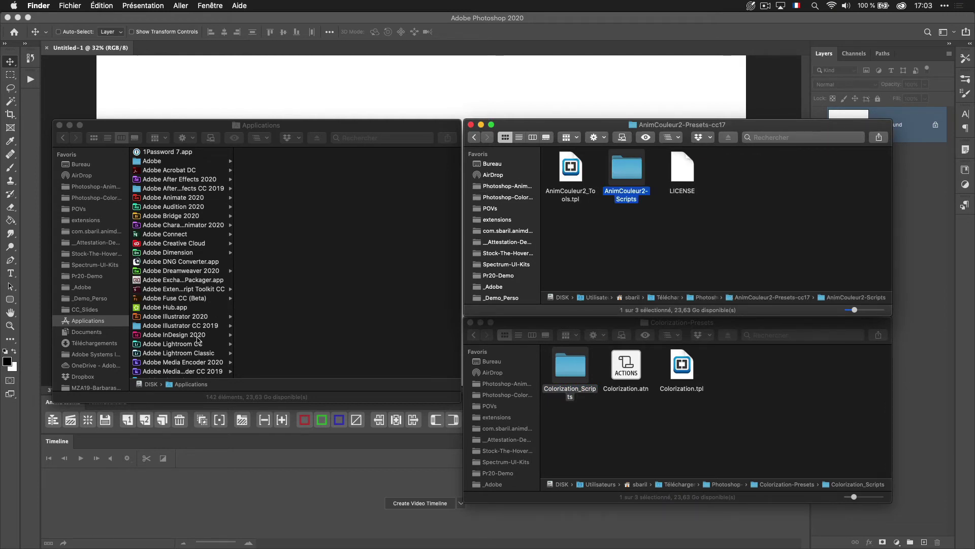
Move the Colorization_Scripts folder into Photoshop 2020's Presets/Scripts folder
scroll(199, 341, "down", 3)
scroll(199, 340, "down", 2)
left_click(174, 265)
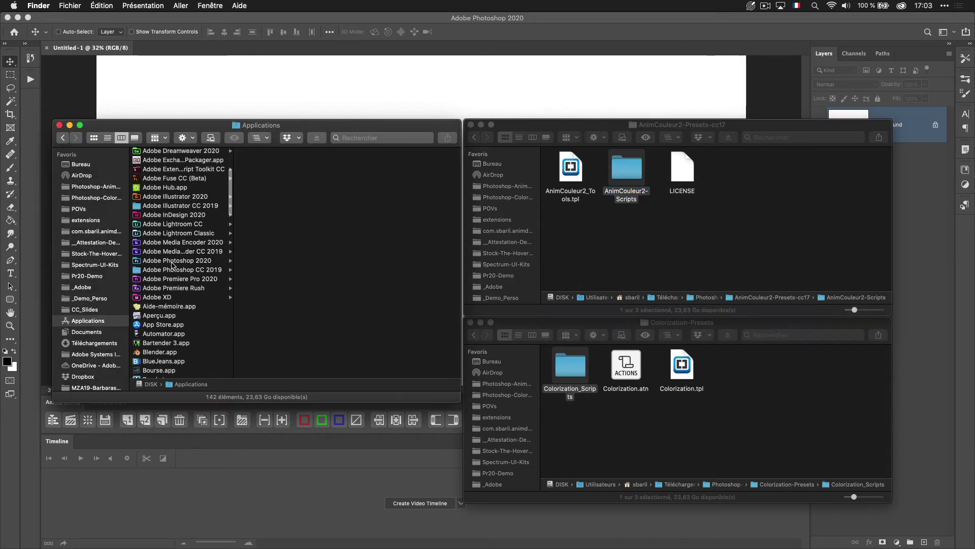
left_click(171, 261)
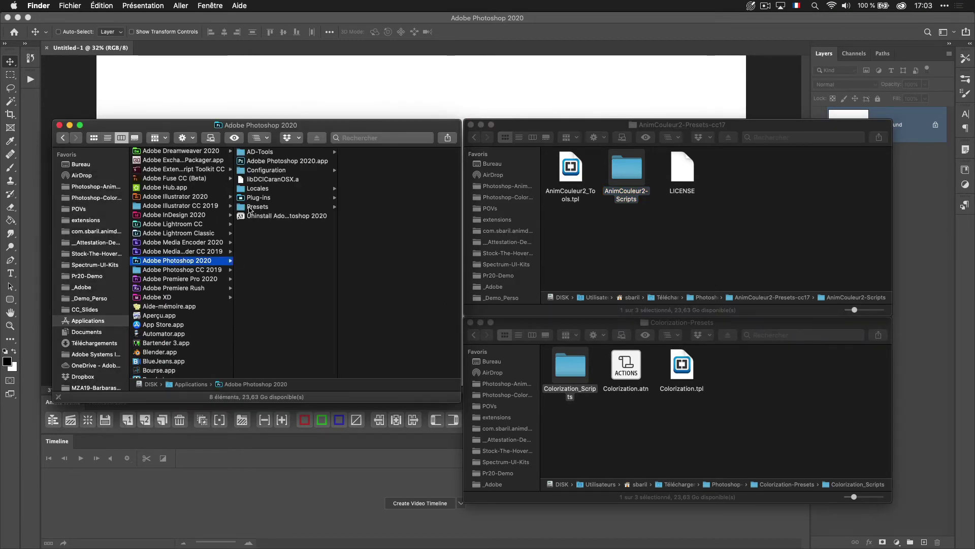
left_click(257, 206)
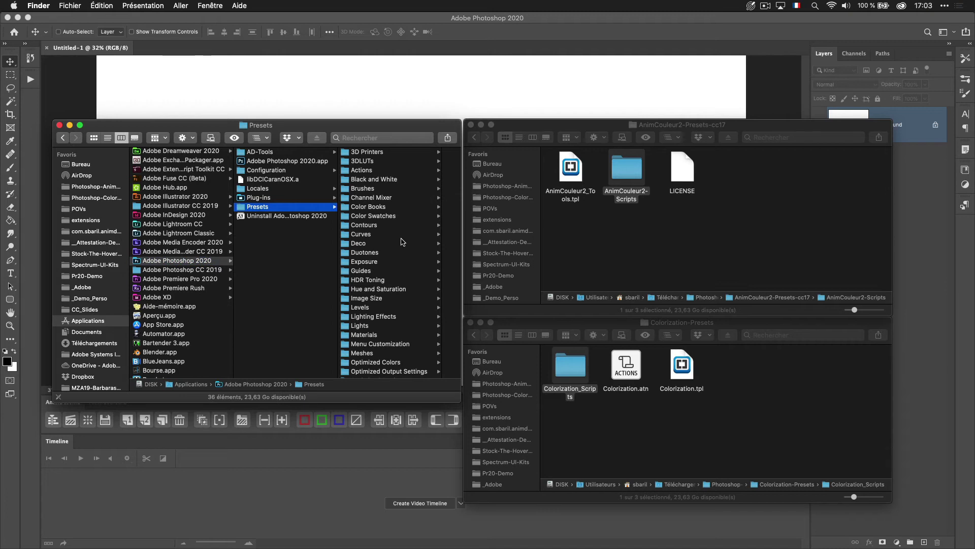
scroll(386, 284, "down", 5)
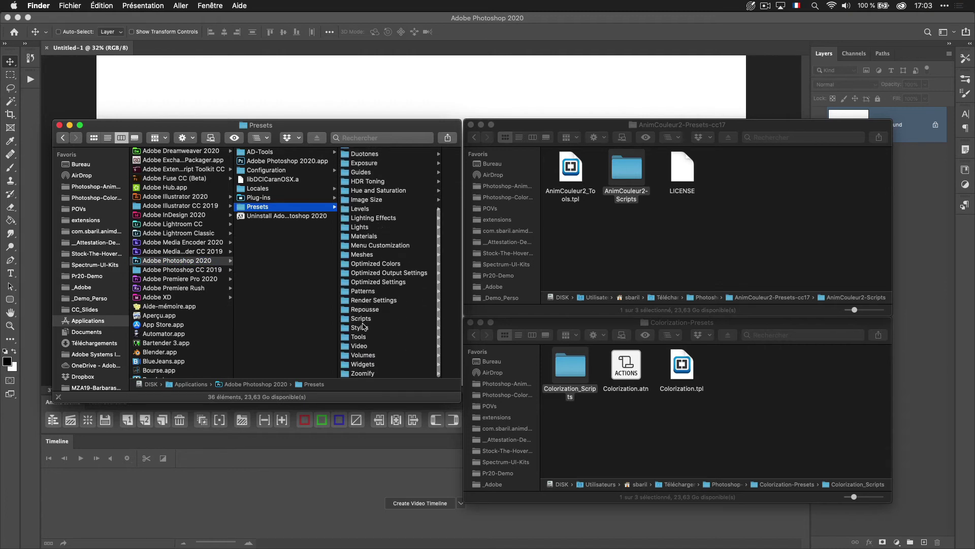
left_click(364, 319)
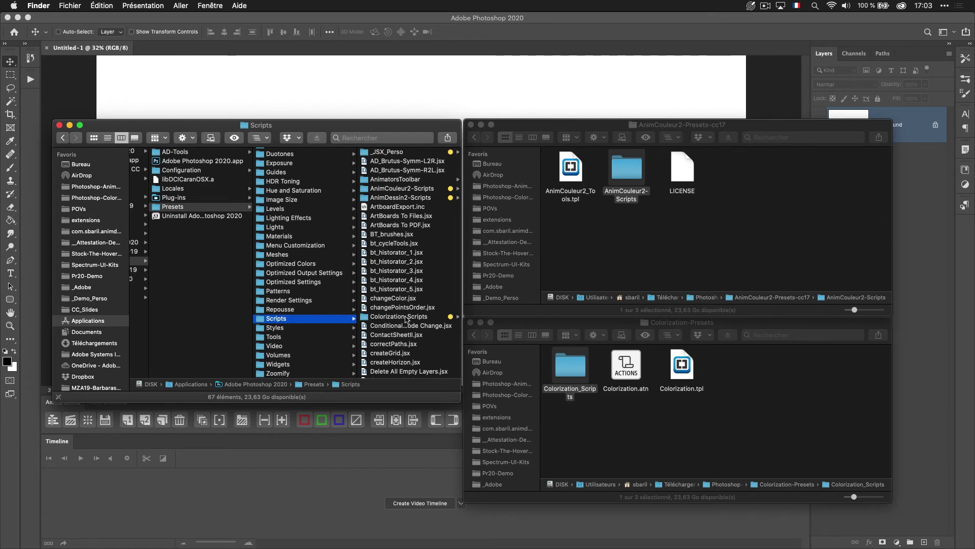
left_click_drag(559, 358, 429, 336)
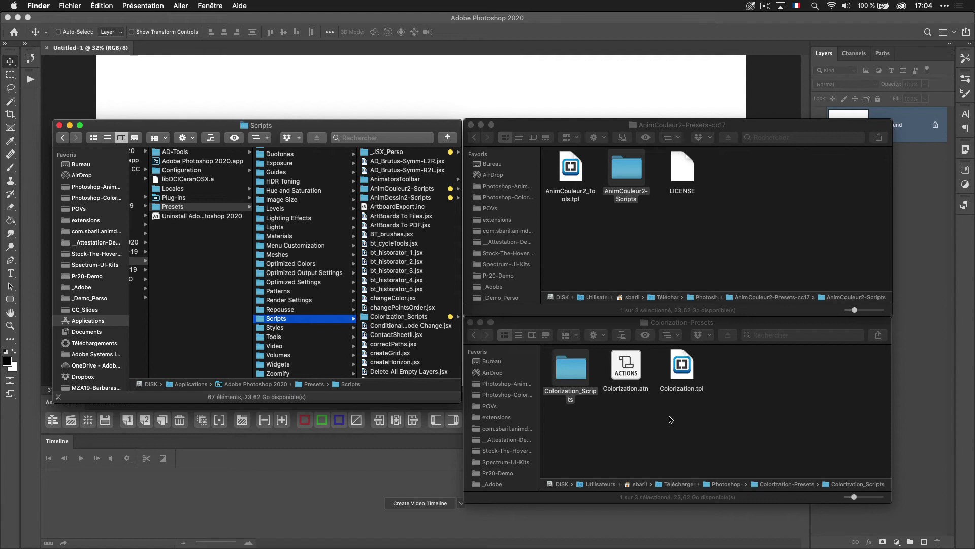
Show the Tools folder inside Photoshop 2020's Presets next to the Colorization-Presets window
left_click(571, 170)
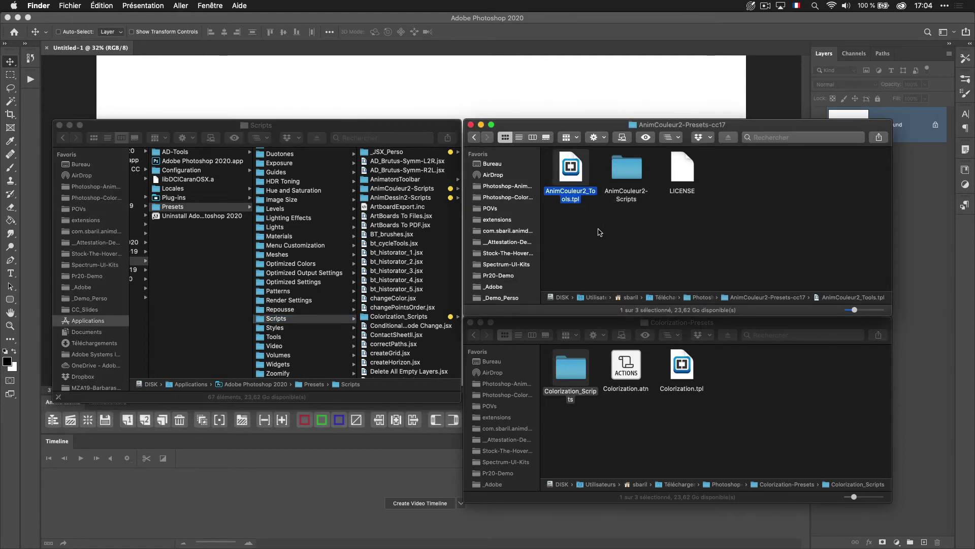
left_click(609, 409)
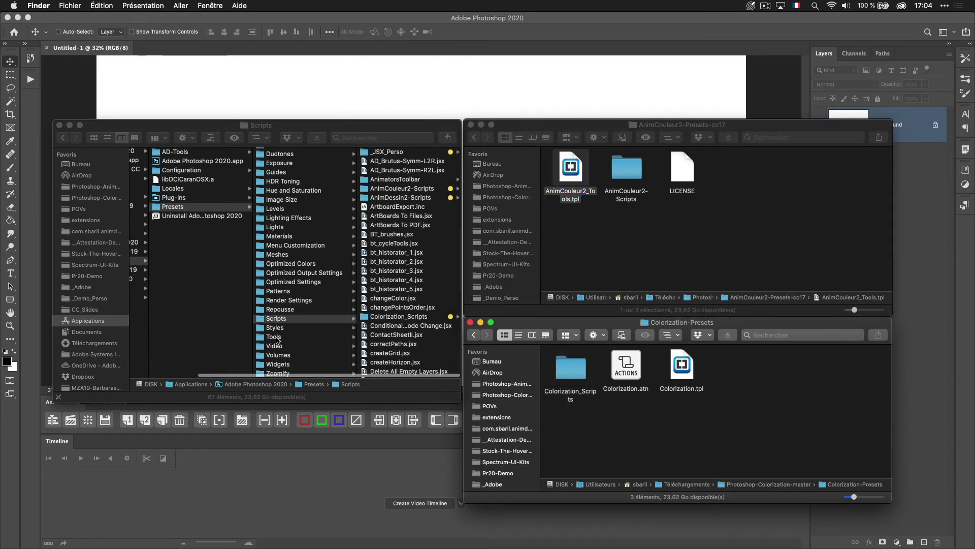
left_click(275, 337)
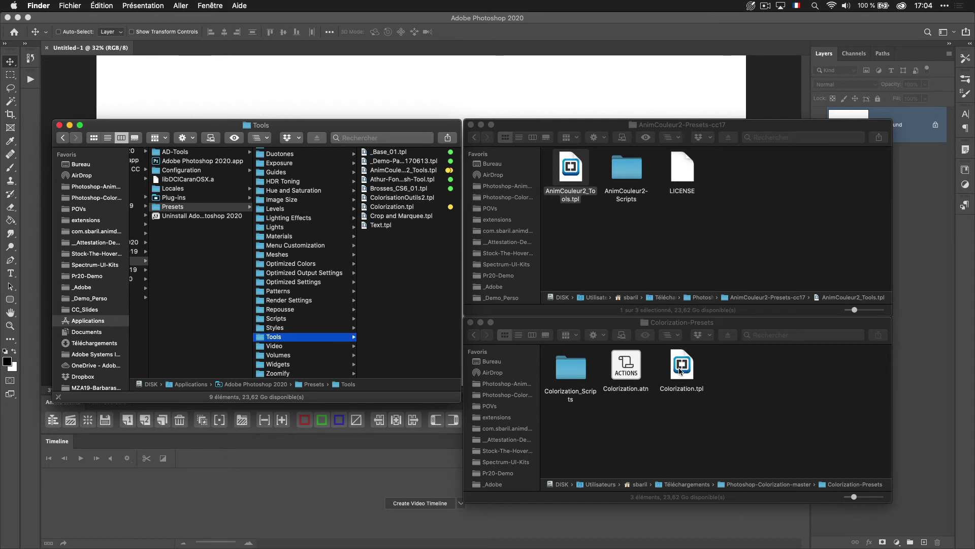
Drop Colorization.tpl into Tools, authenticate, and keep the existing copy instead of replacing it
left_click_drag(681, 372, 424, 309)
left_click_drag(417, 305, 417, 305)
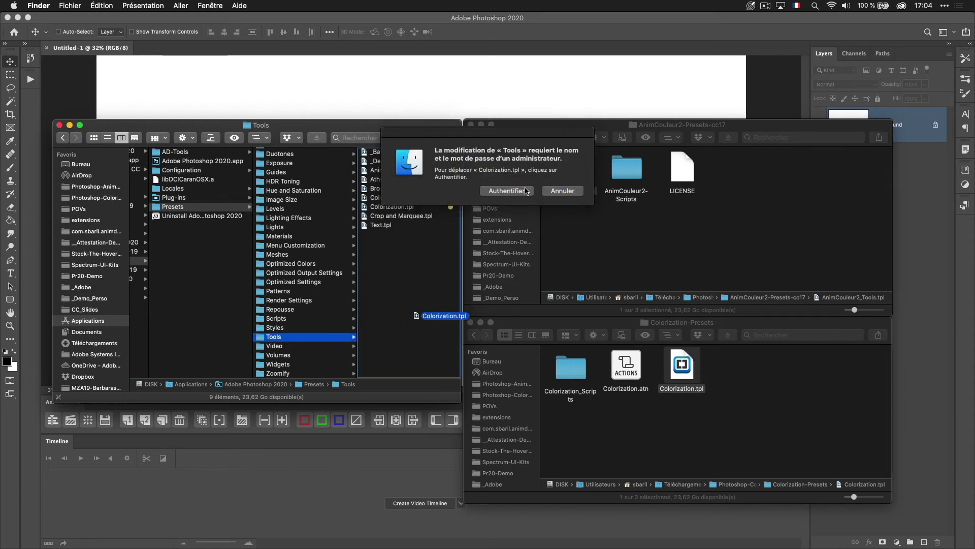
left_click(502, 189)
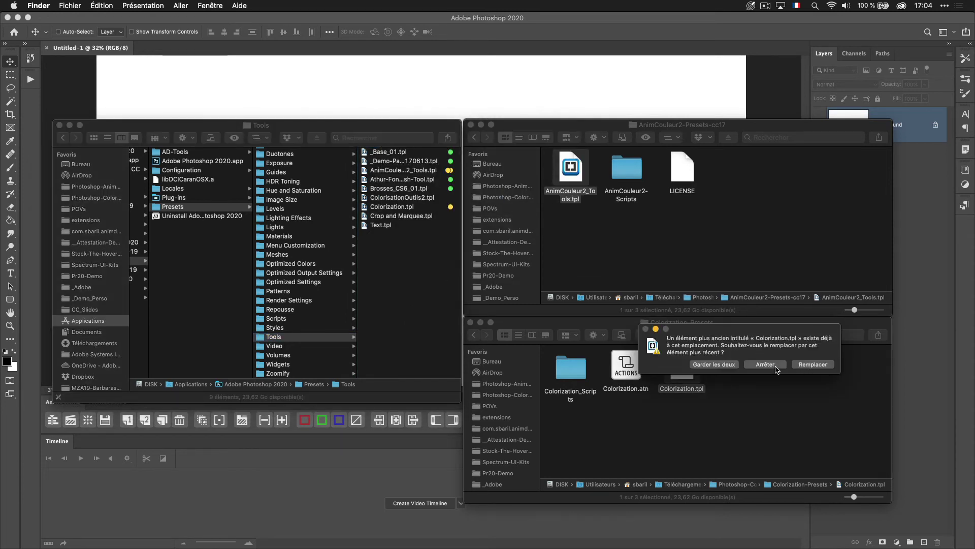
left_click(771, 365)
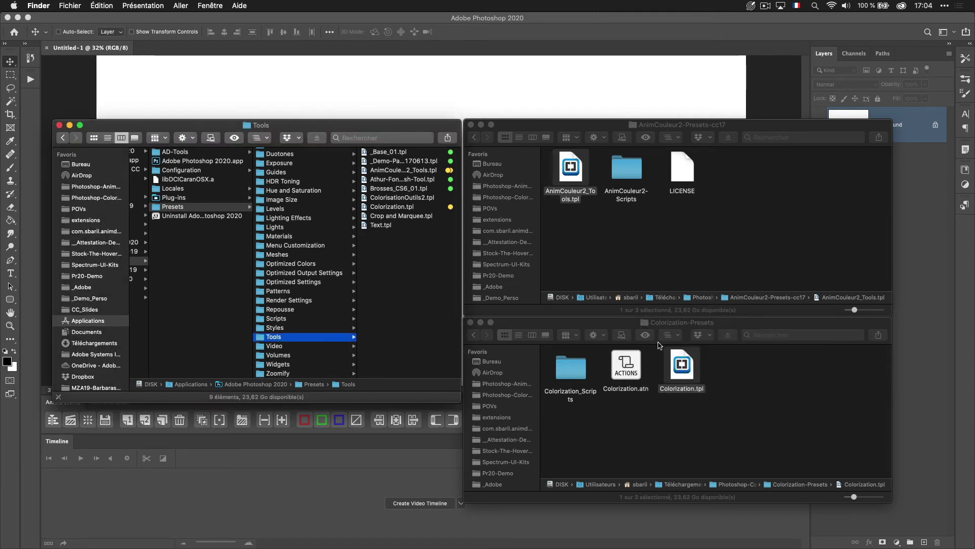
left_click(391, 206)
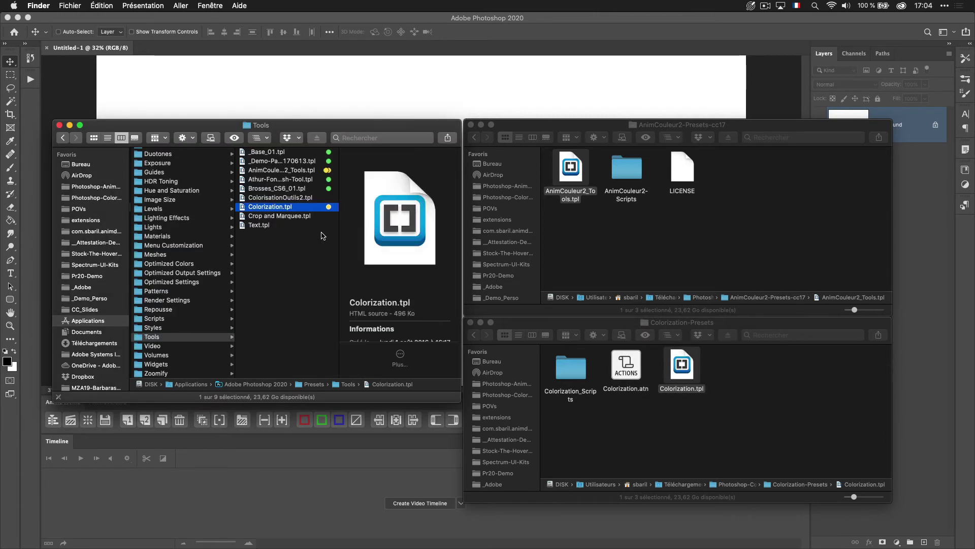
left_click(631, 171)
Move Colorization.atn into Photoshop 2020's Presets/Actions folder and switch back to Photoshop
scroll(300, 276, "left", 3)
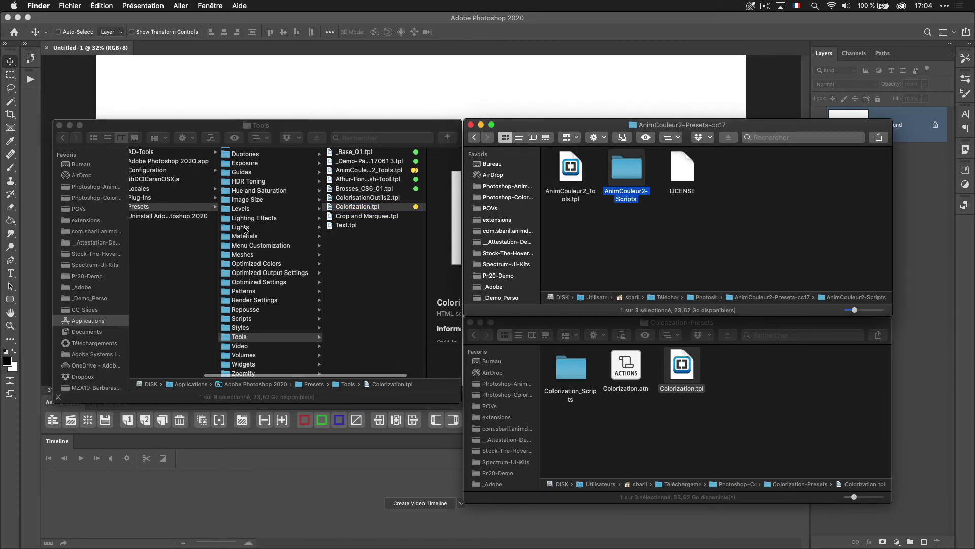
scroll(243, 228, "up", 5)
left_click(240, 170)
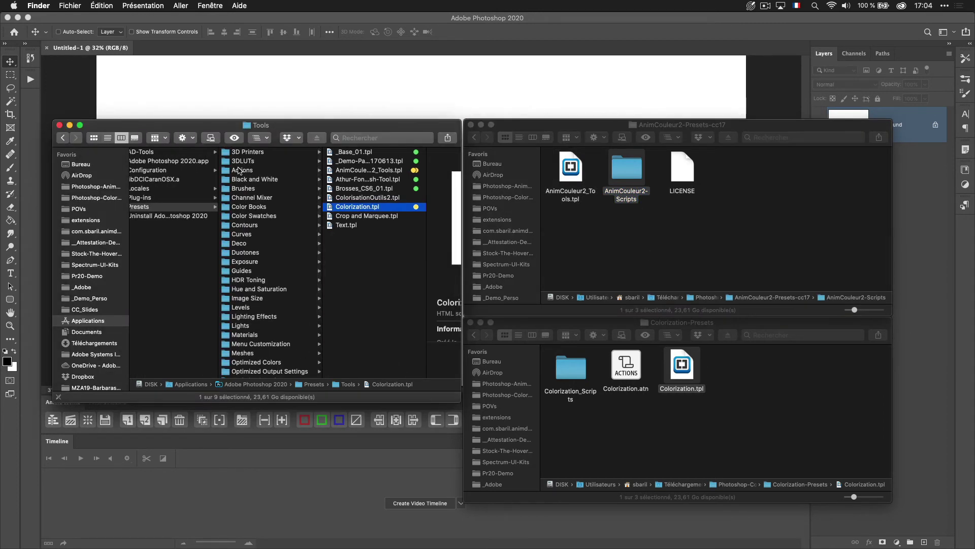
left_click(240, 170)
left_click_drag(637, 375, 440, 351)
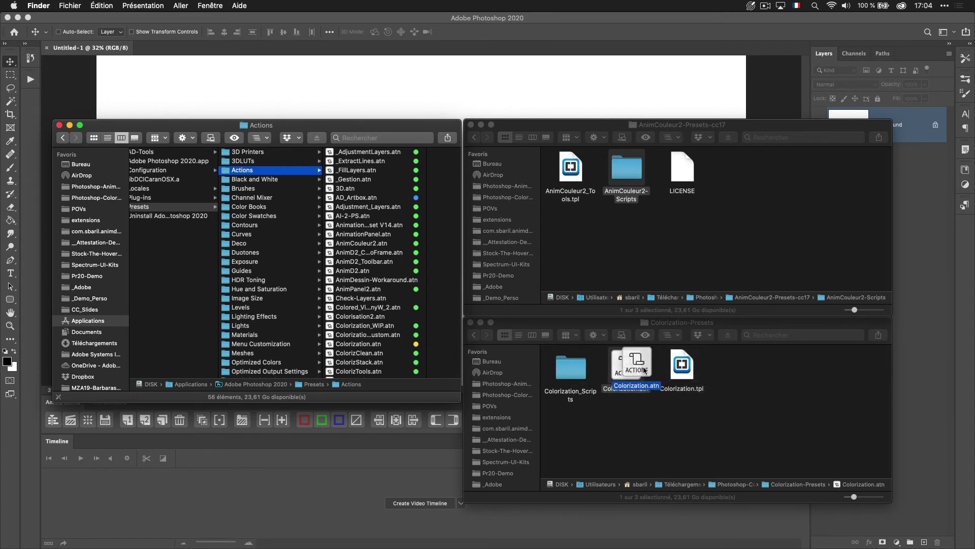
left_click(501, 77)
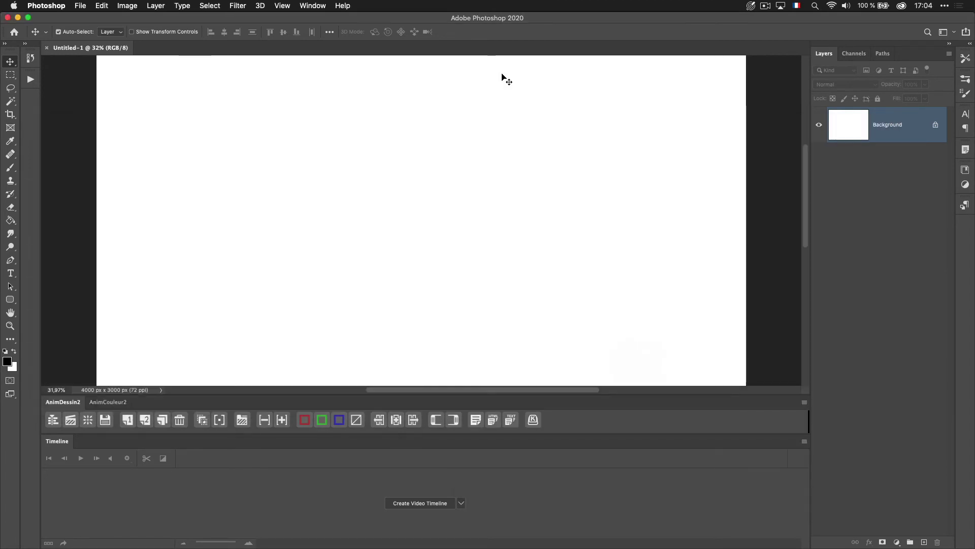
Check File > Scripts for the AnimC2 and AnimD2 scripts, then head to the Edit menu
left_click(82, 5)
mouse_move(120, 245)
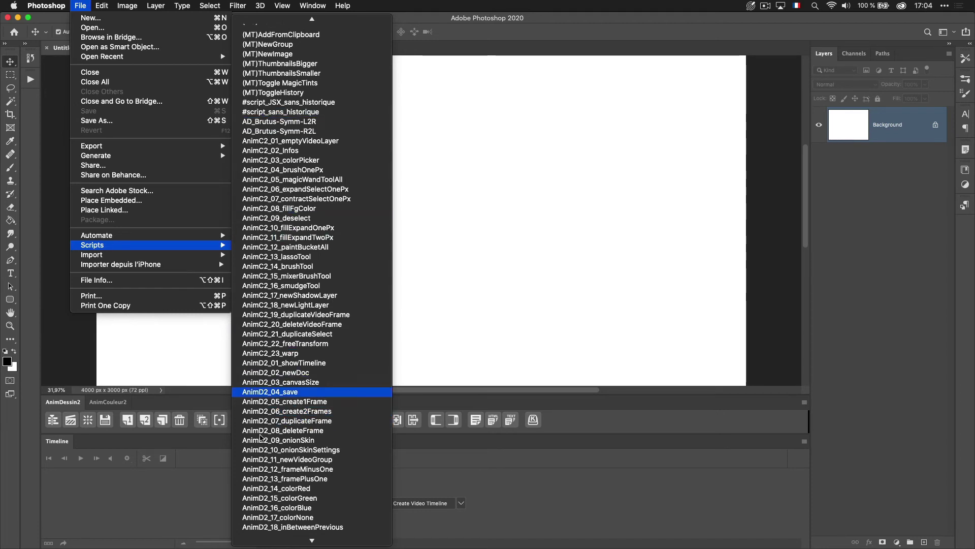
mouse_move(106, 4)
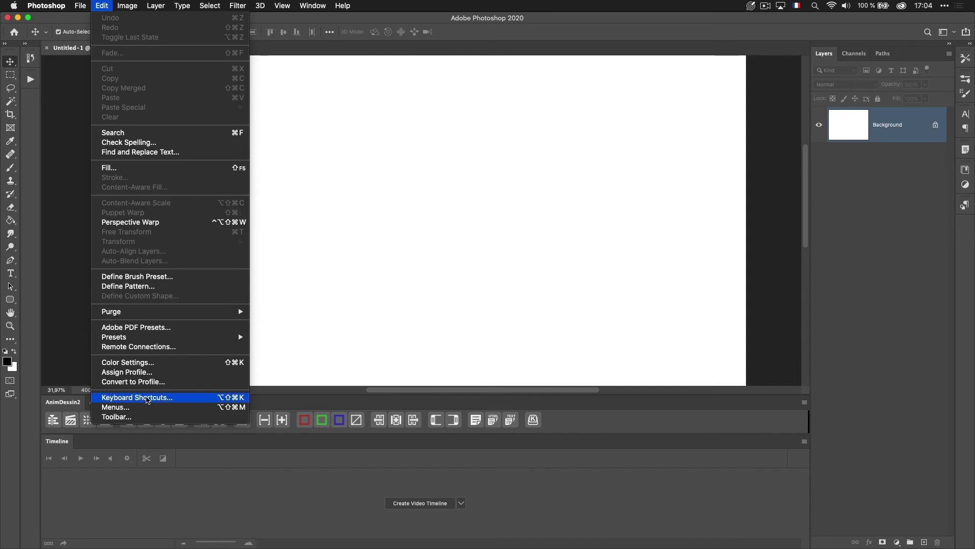
left_click(147, 399)
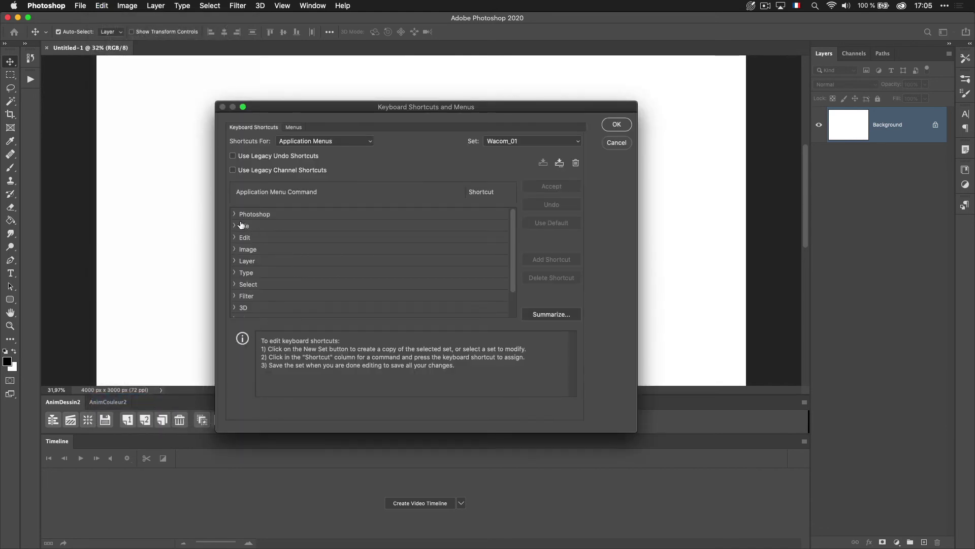
left_click(241, 227)
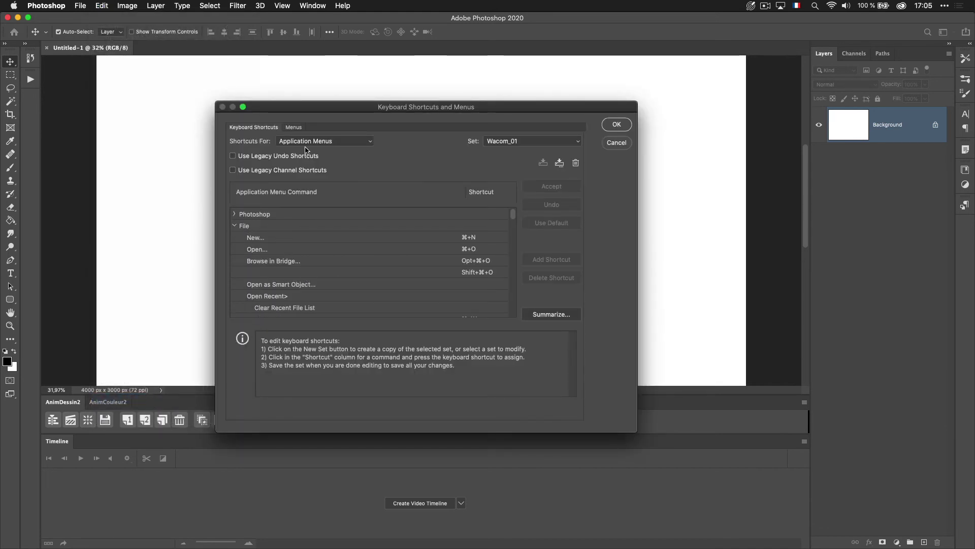
scroll(329, 298, "down", 10)
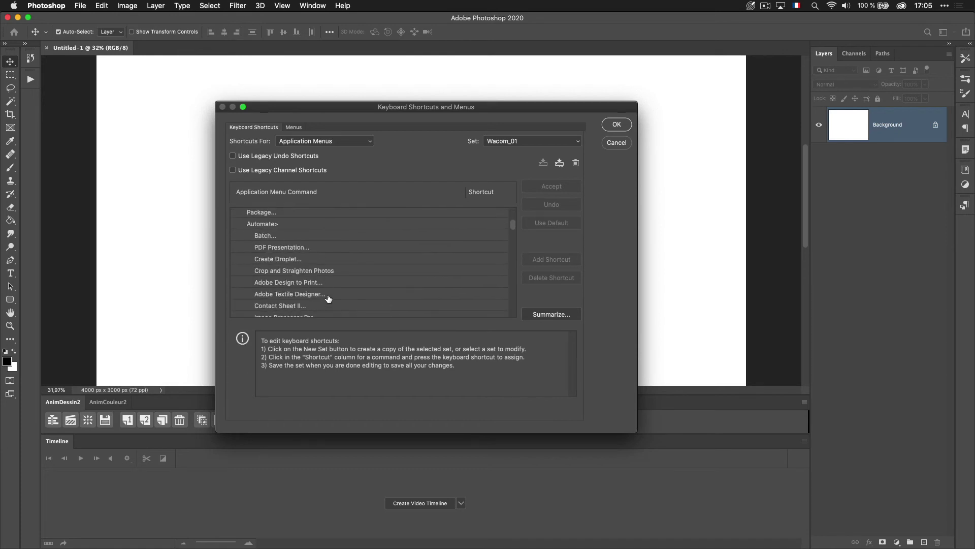
scroll(328, 298, "down", 15)
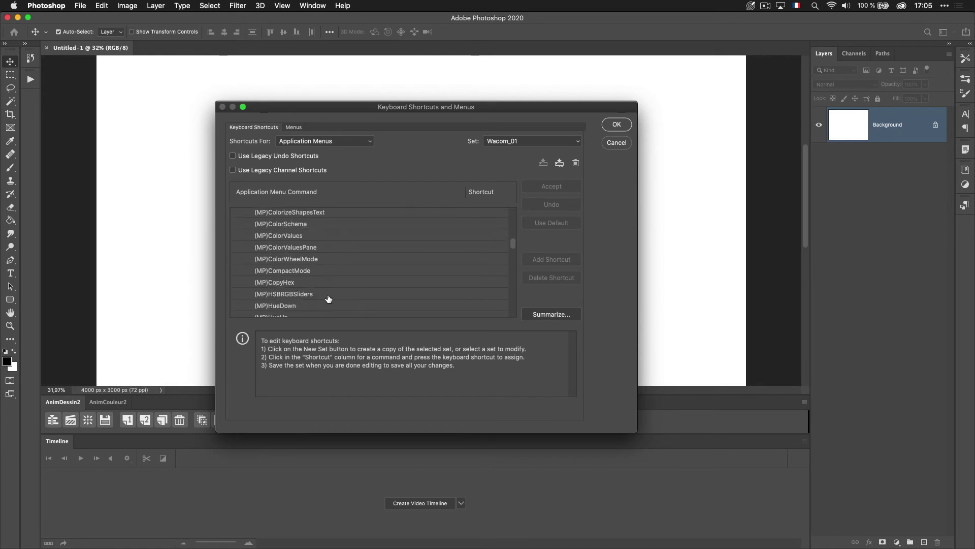
scroll(329, 298, "down", 15)
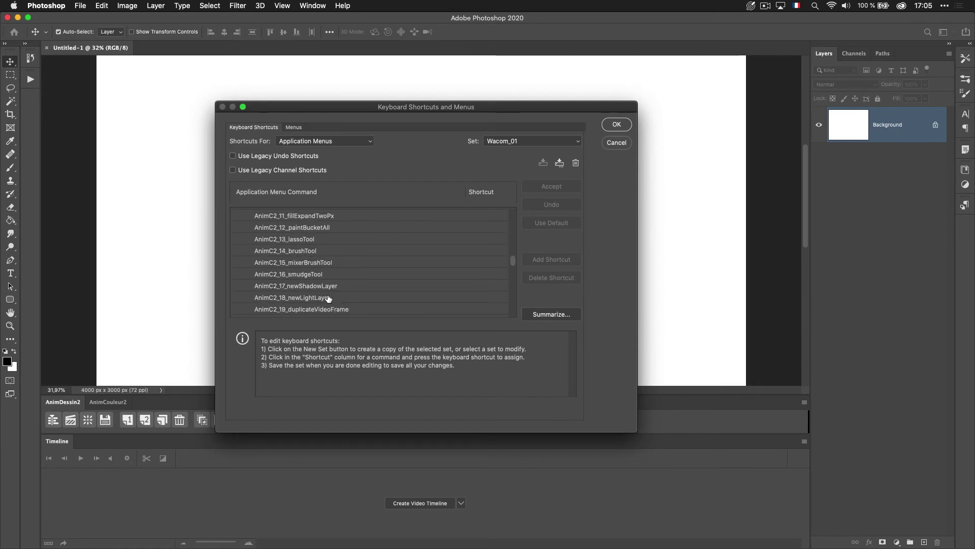
scroll(329, 298, "down", 15)
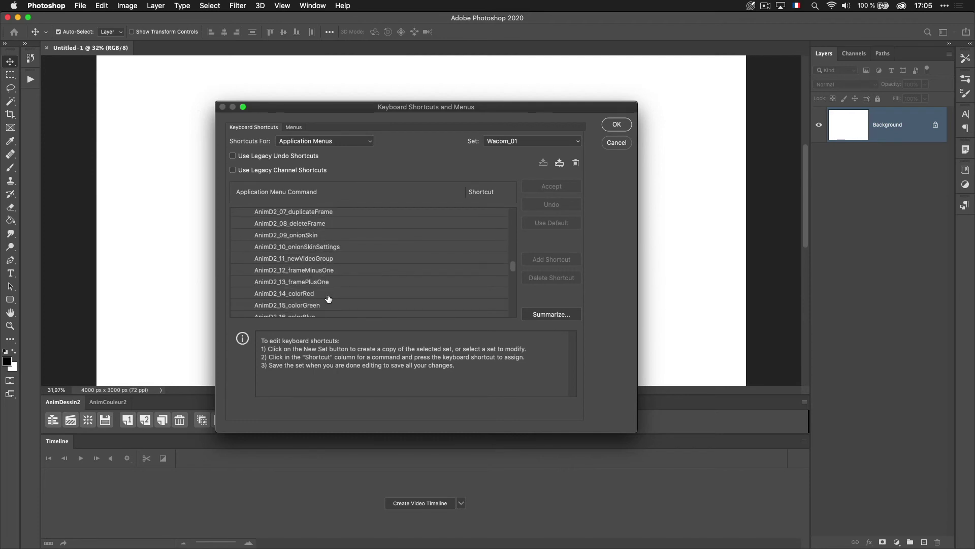
scroll(329, 298, "down", 2)
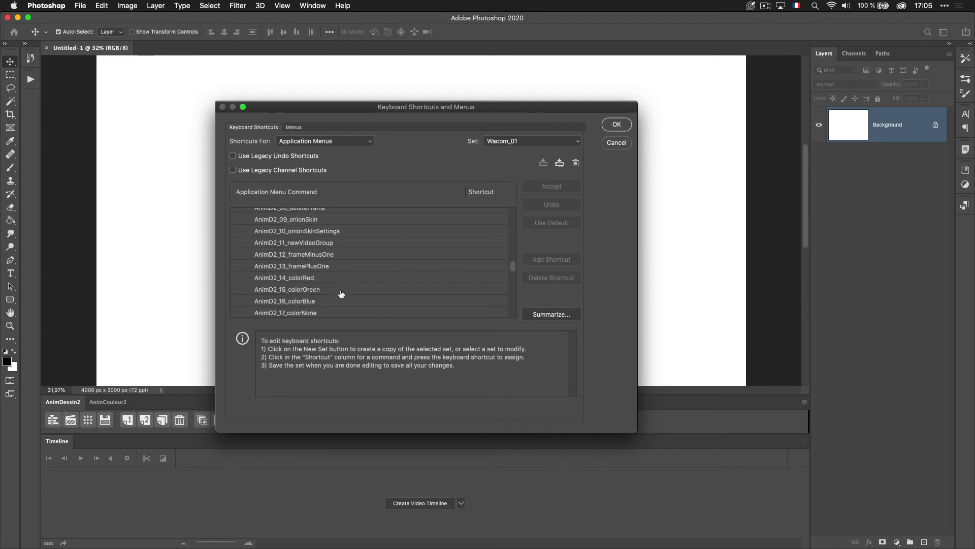
left_click(311, 256)
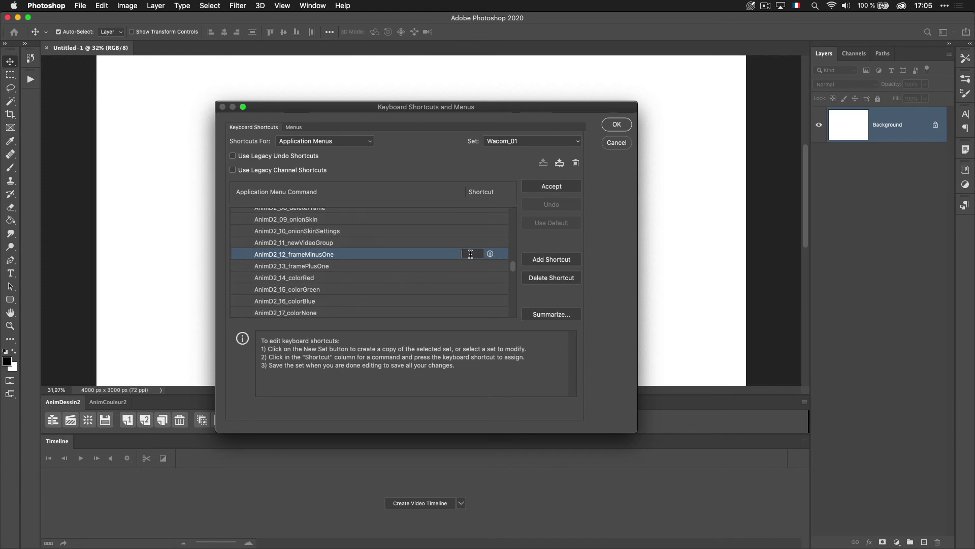
key("super+v")
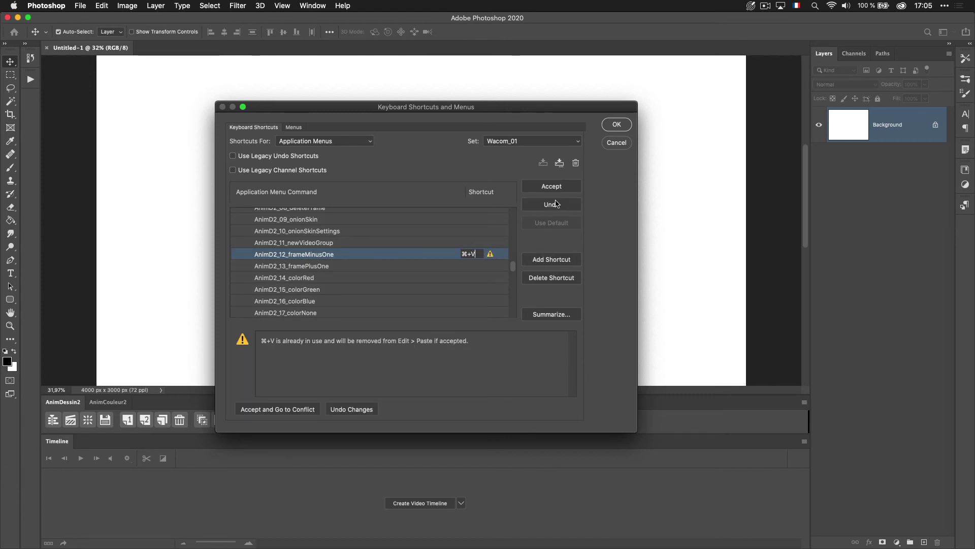
left_click(551, 205)
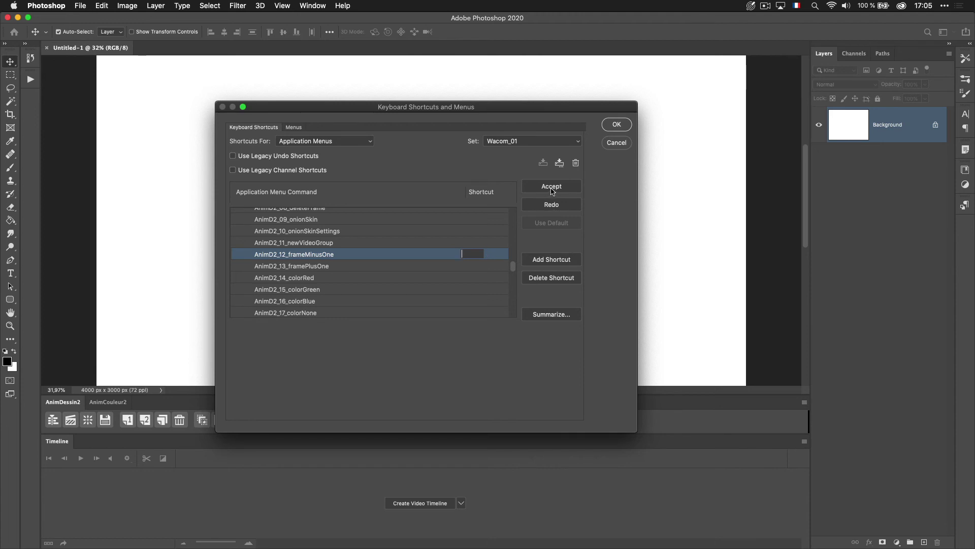
left_click(613, 143)
left_click(615, 144)
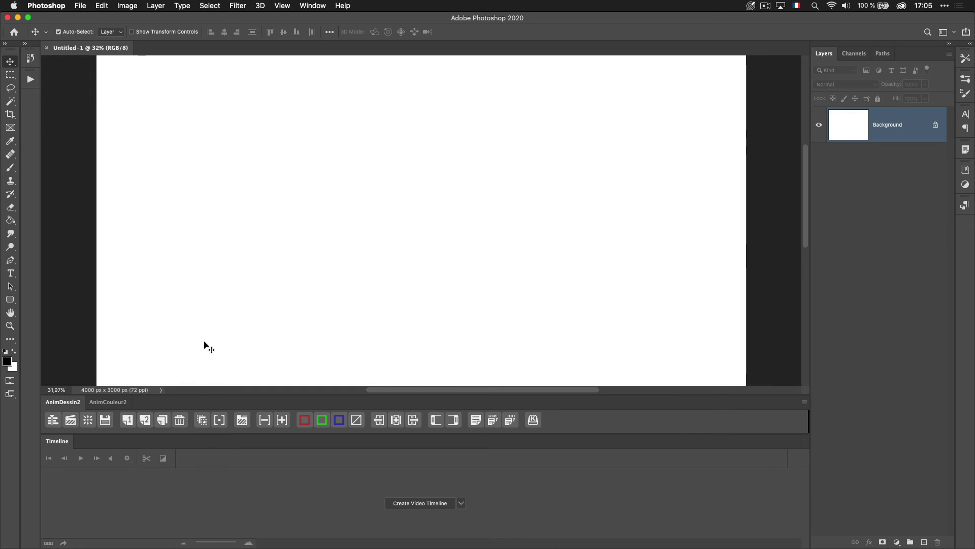
Switch to the Dessin workspace and show the Colorization panel's buttons
left_click(944, 32)
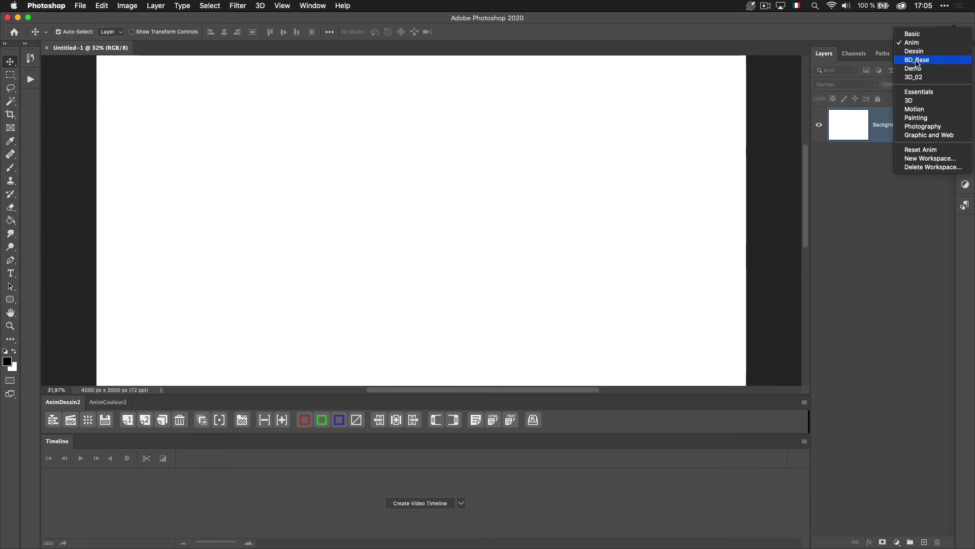
left_click(920, 51)
left_click(146, 518)
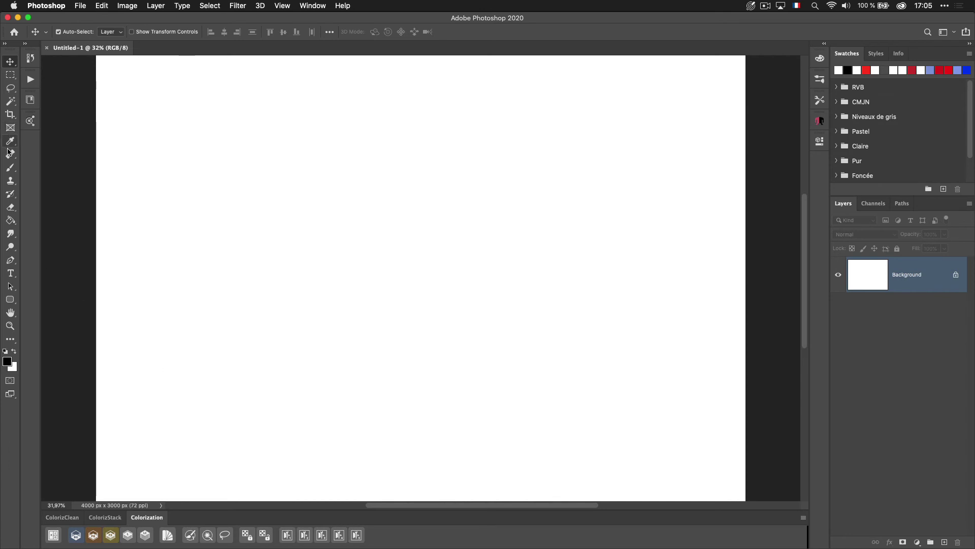
Select the Brush tool, show Brush Settings, and bring up the Tool Presets options menu
left_click(10, 172)
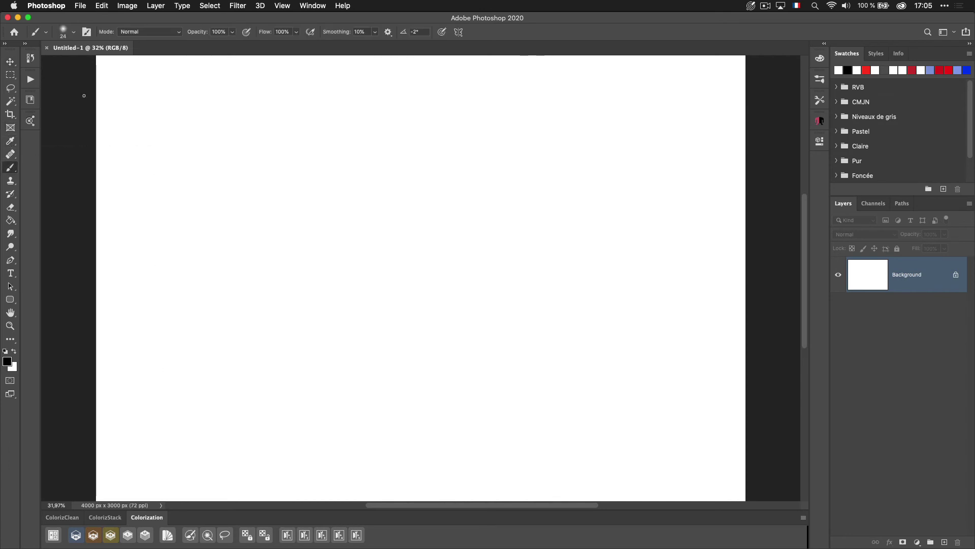
left_click(74, 34)
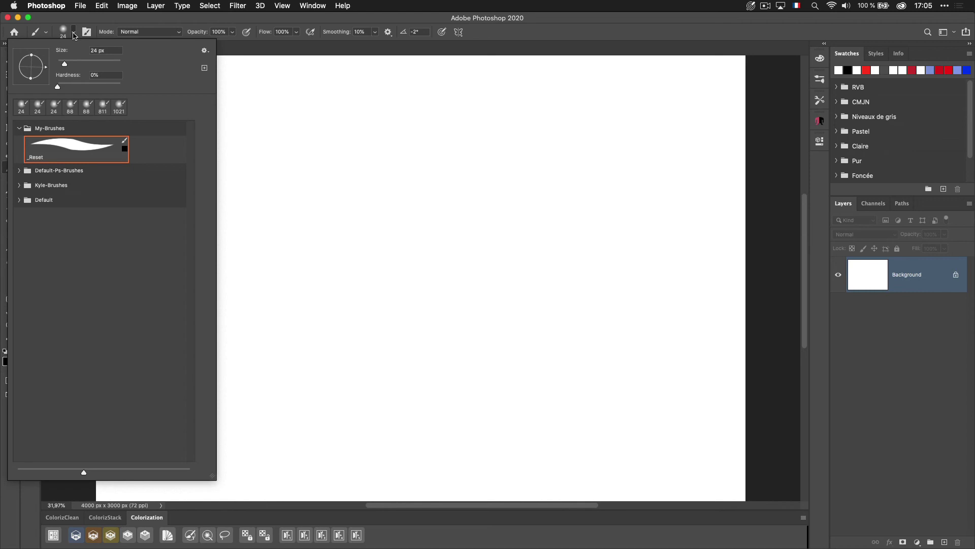
left_click(86, 32)
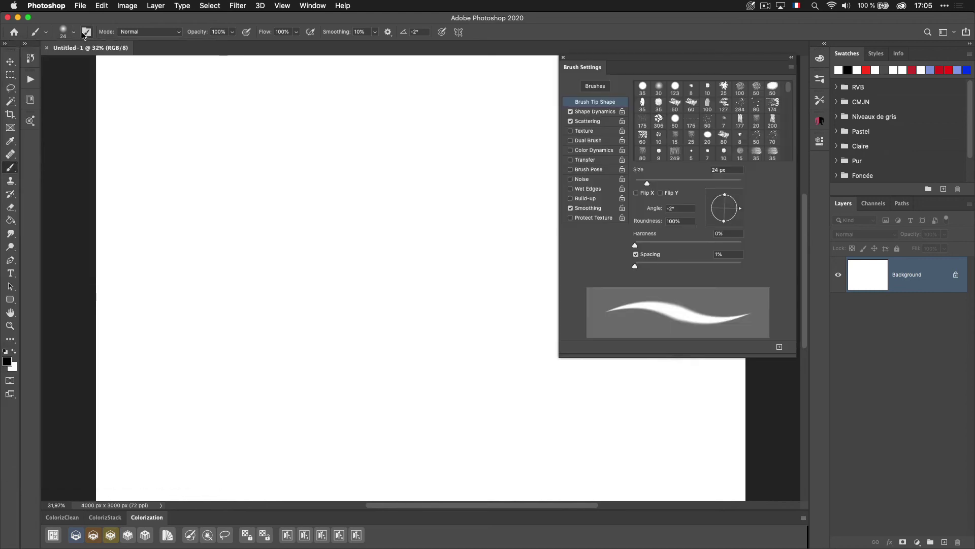
left_click(45, 33)
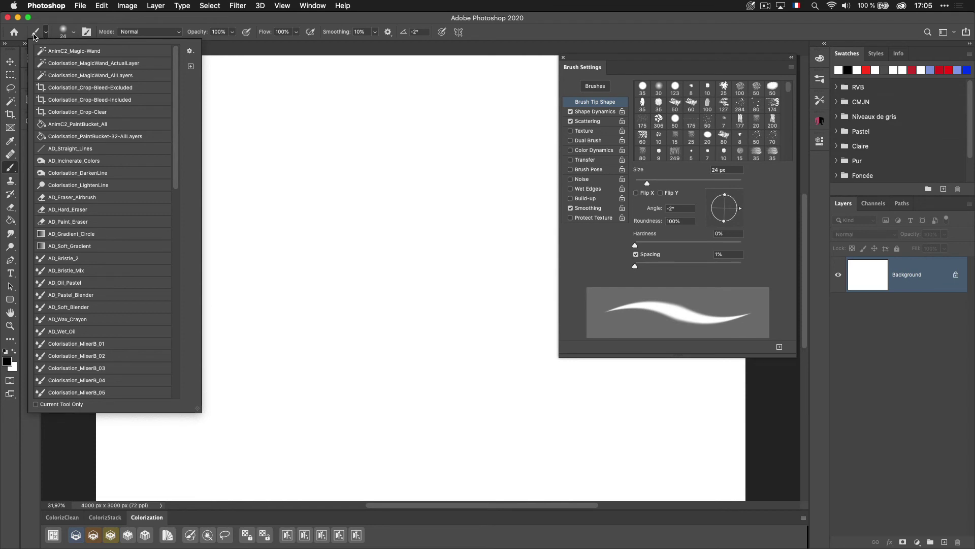
left_click(192, 52)
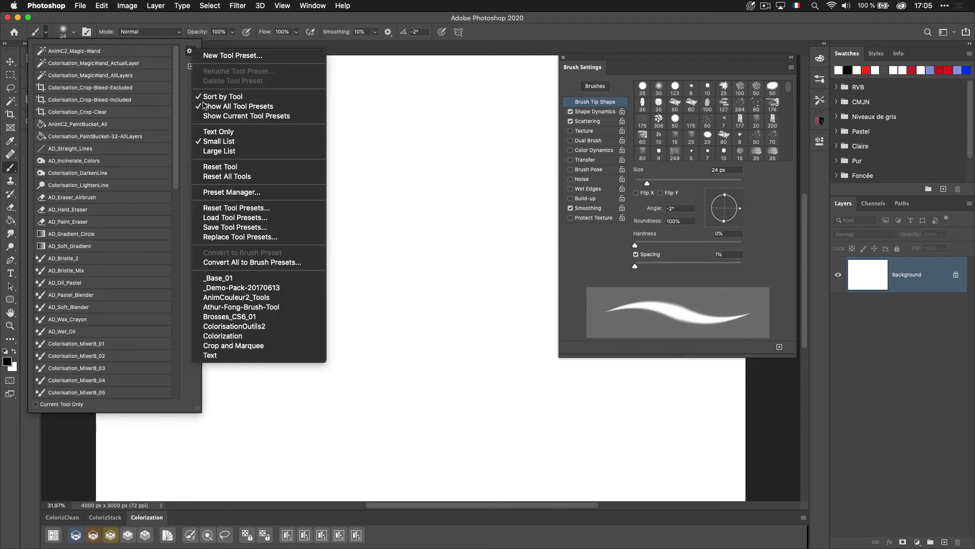
Append the Colorization tool preset set and decline importing them as brush presets
left_click(257, 337)
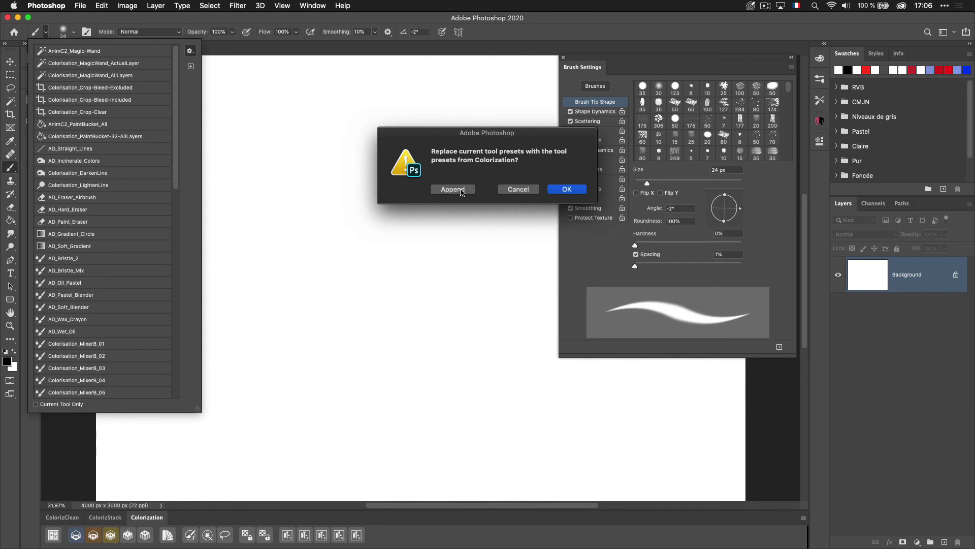
left_click(461, 192)
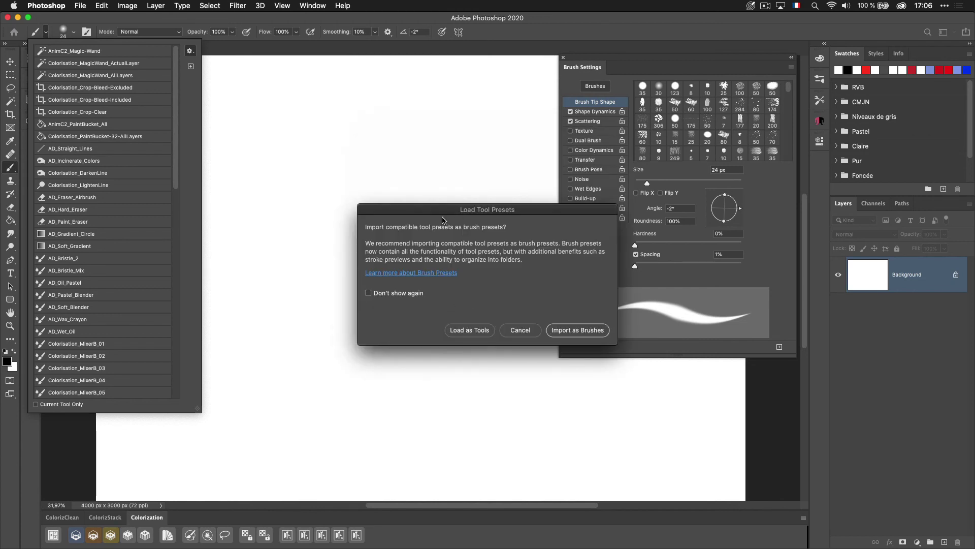
left_click_drag(459, 212, 332, 137)
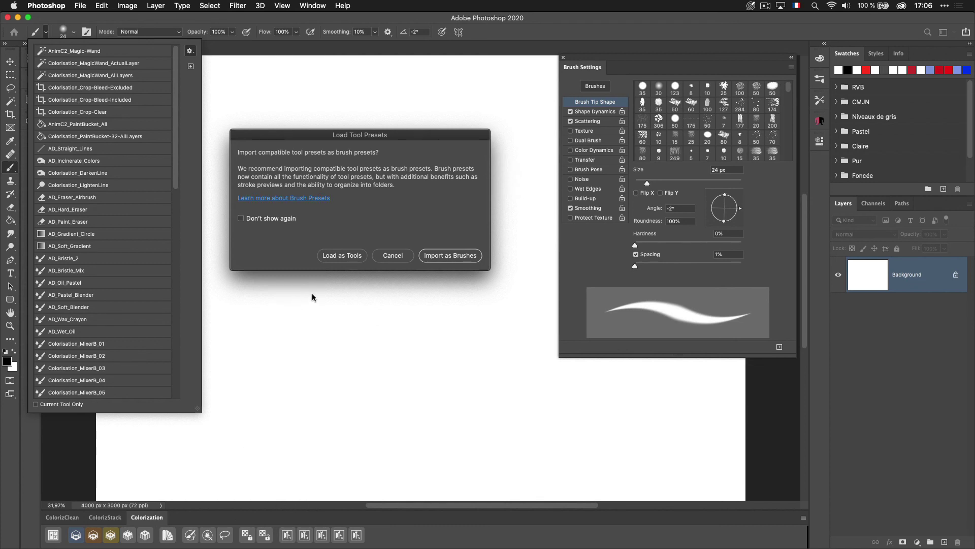
left_click(389, 255)
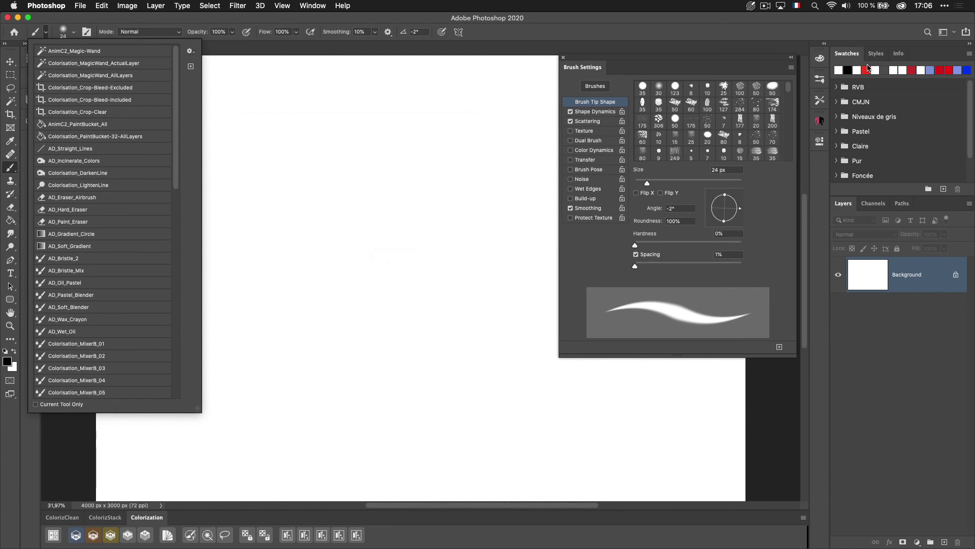
Close the preset picker and brush settings and select the Move tool
left_click(562, 56)
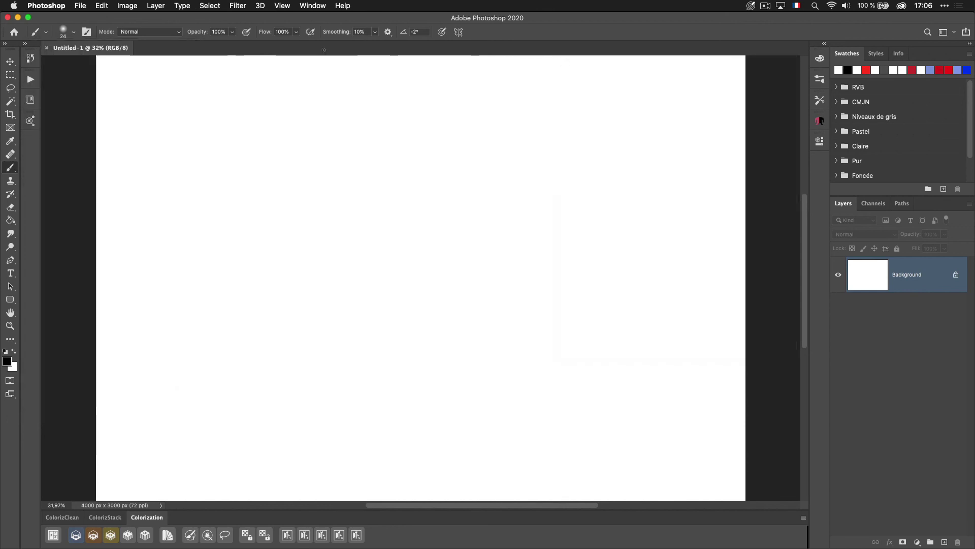
left_click(10, 61)
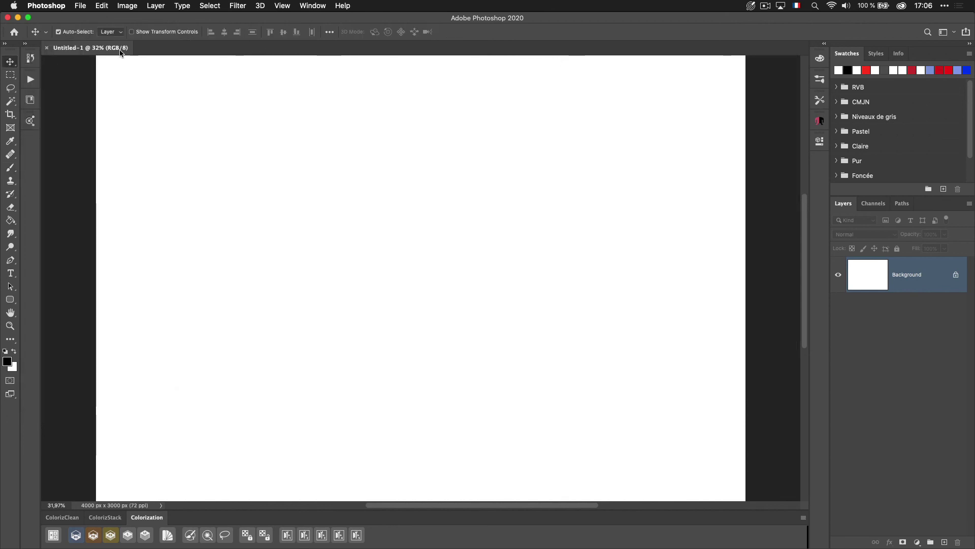
left_click(103, 6)
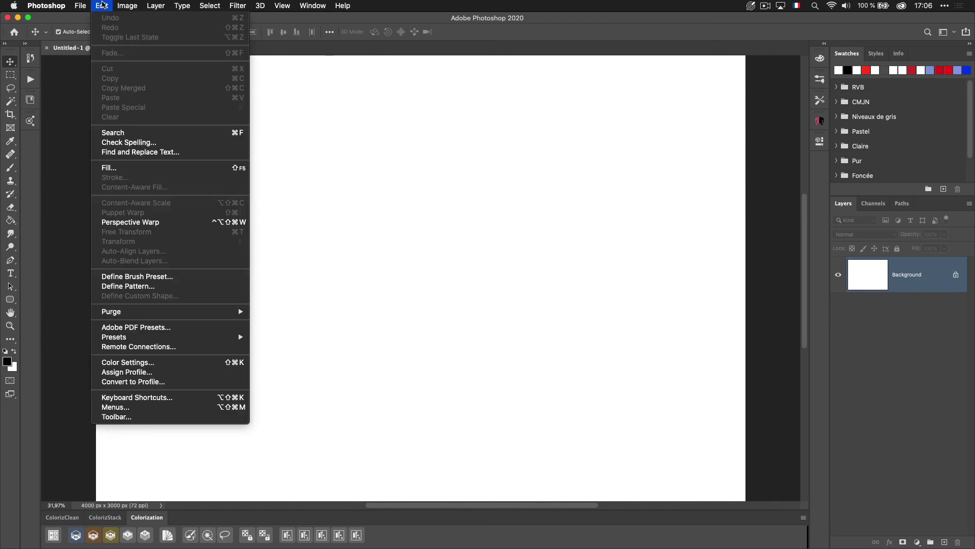
left_click(25, 81)
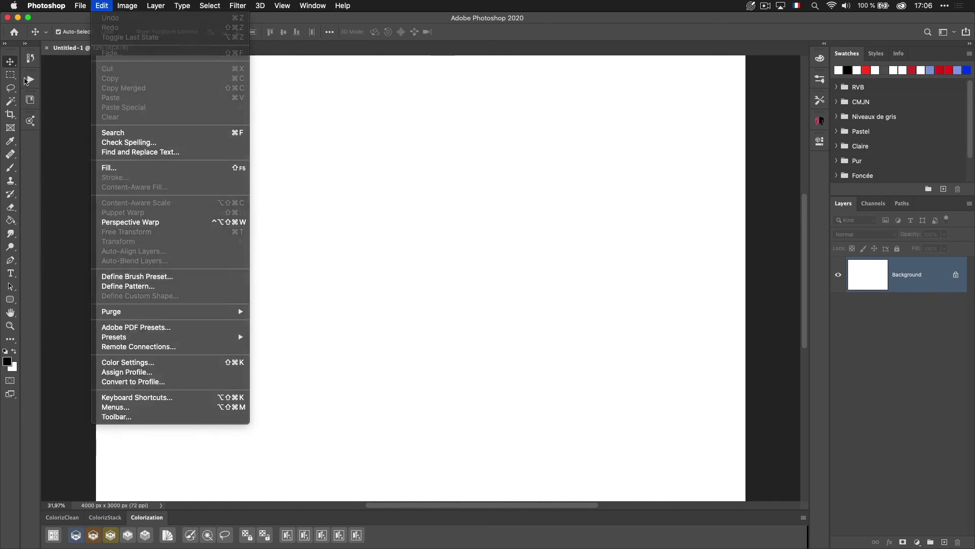
Load the Colorization action set from the Actions panel menu and expand it
left_click(28, 80)
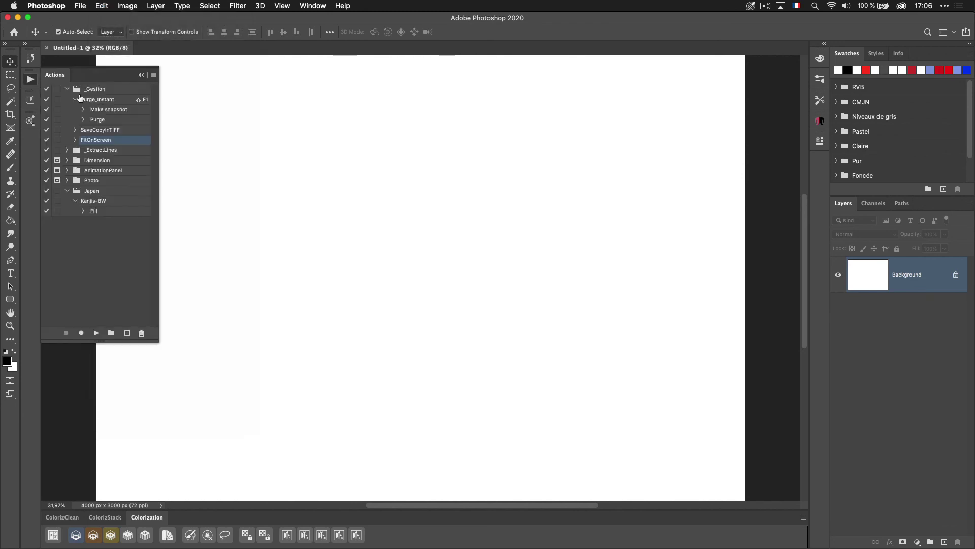
left_click(154, 76)
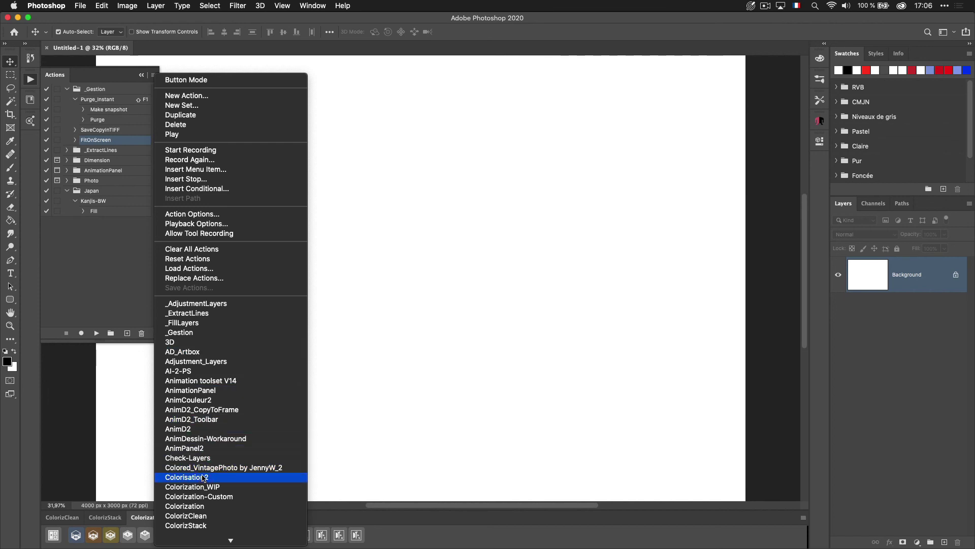
scroll(202, 485, "down", 3)
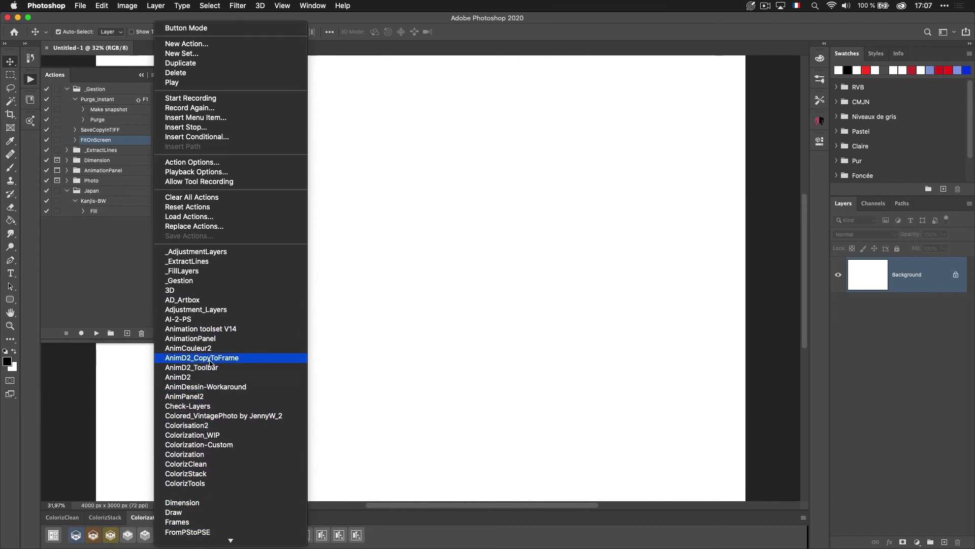
left_click(201, 454)
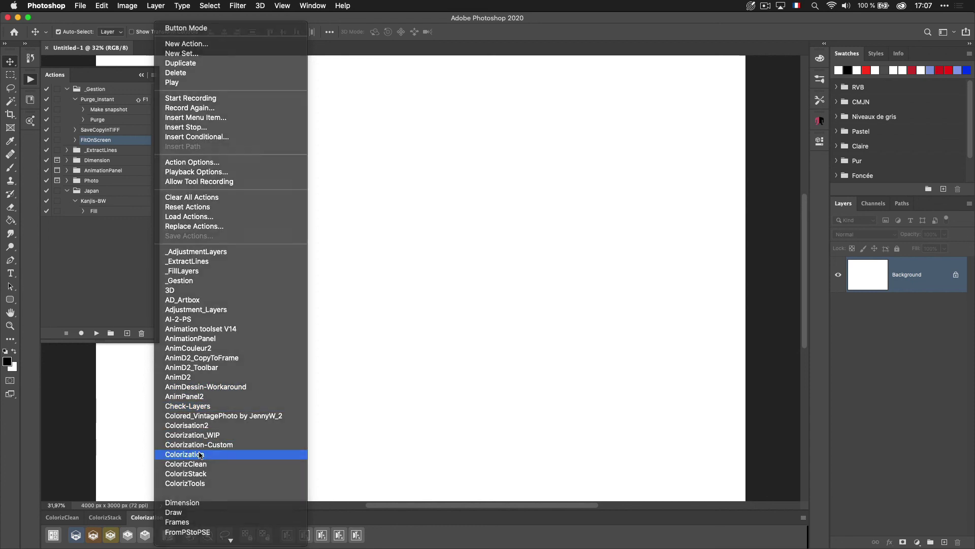
left_click(68, 222)
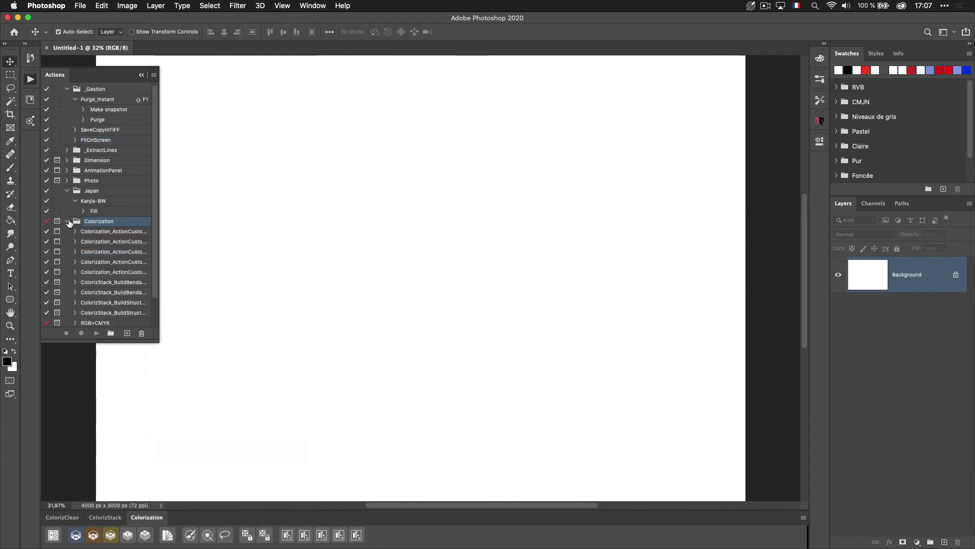
Collapse the Colorization action set, close the Actions panel, and dismiss the Photoshop menu
left_click(69, 222)
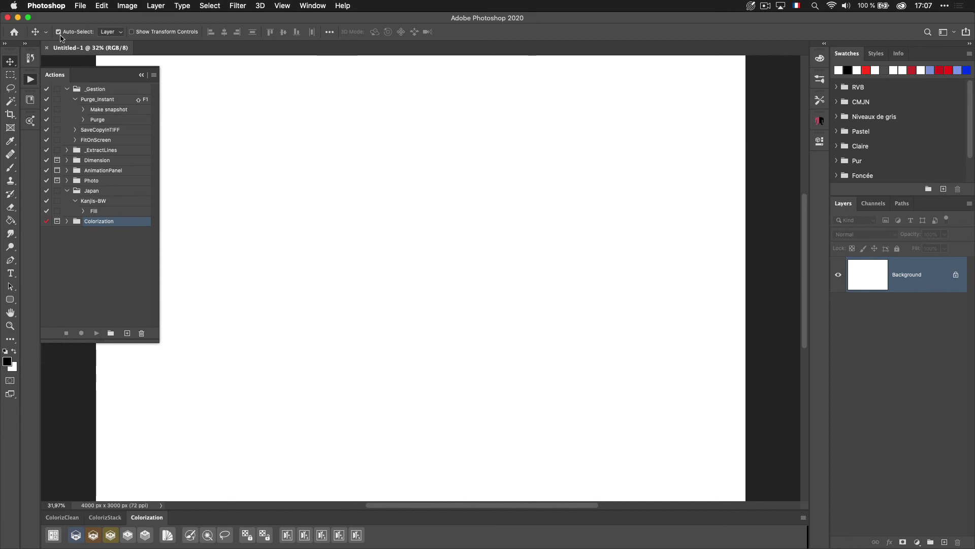
left_click(32, 80)
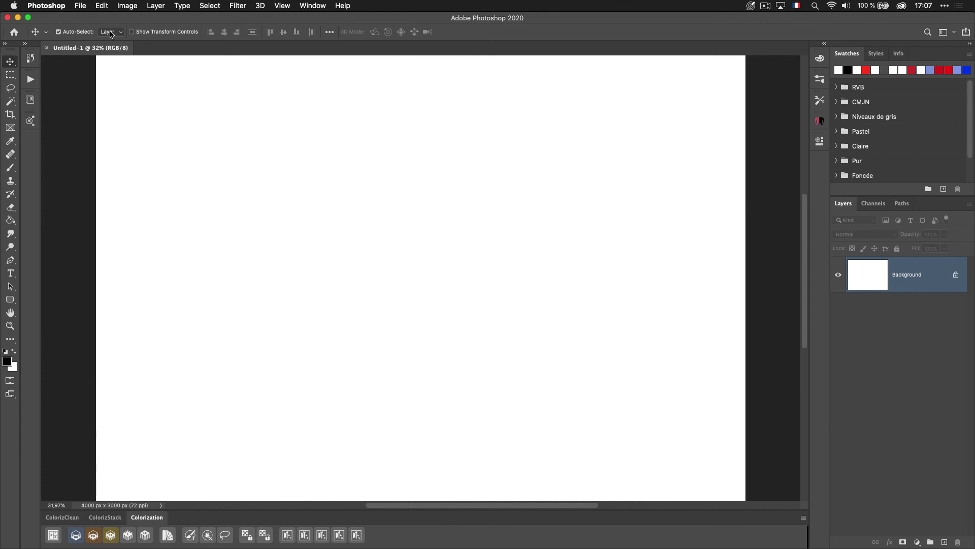
left_click(53, 6)
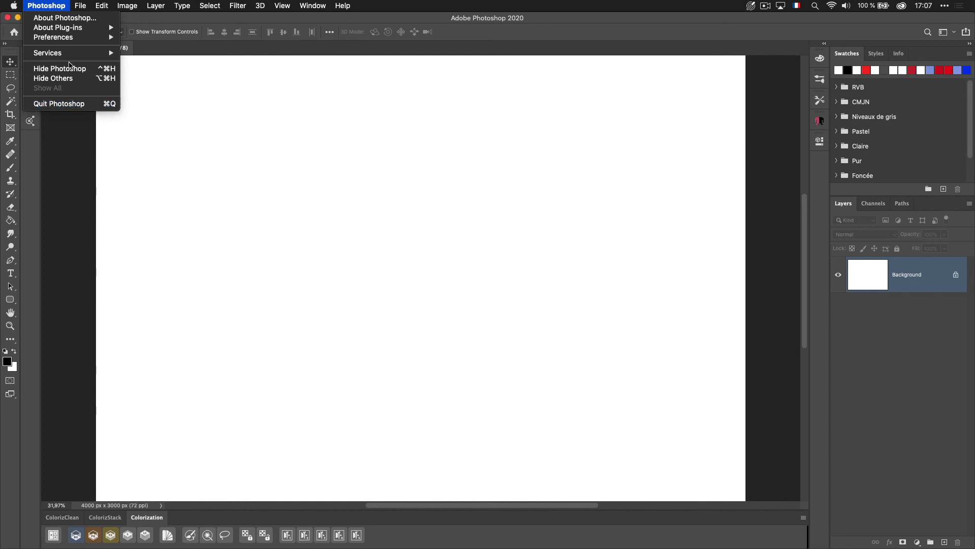
mouse_move(75, 4)
left_click(504, 20)
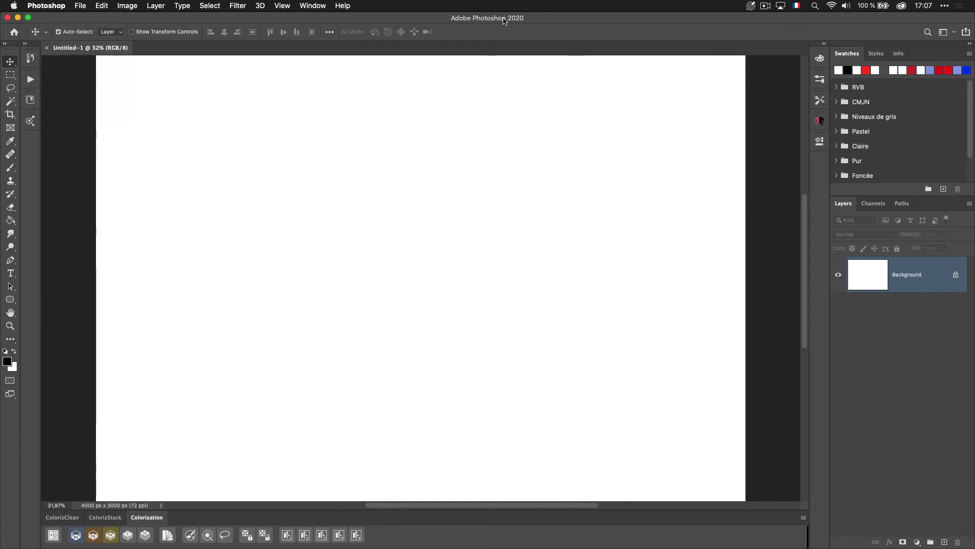